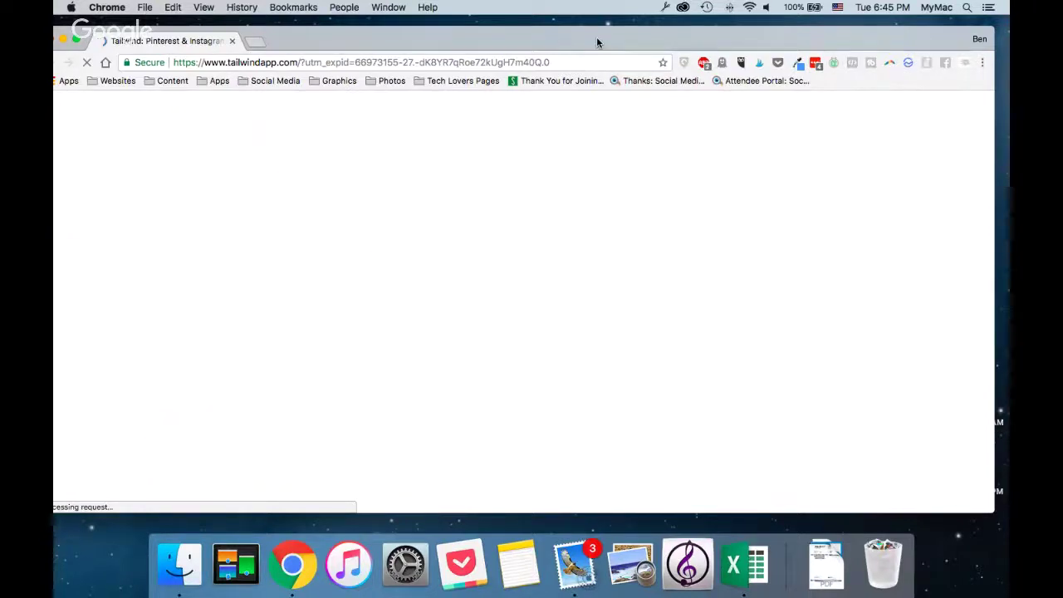
Force quit the Mail application, leaving the browser running, and dismiss the list of running applications
drag(596, 39, 609, 44)
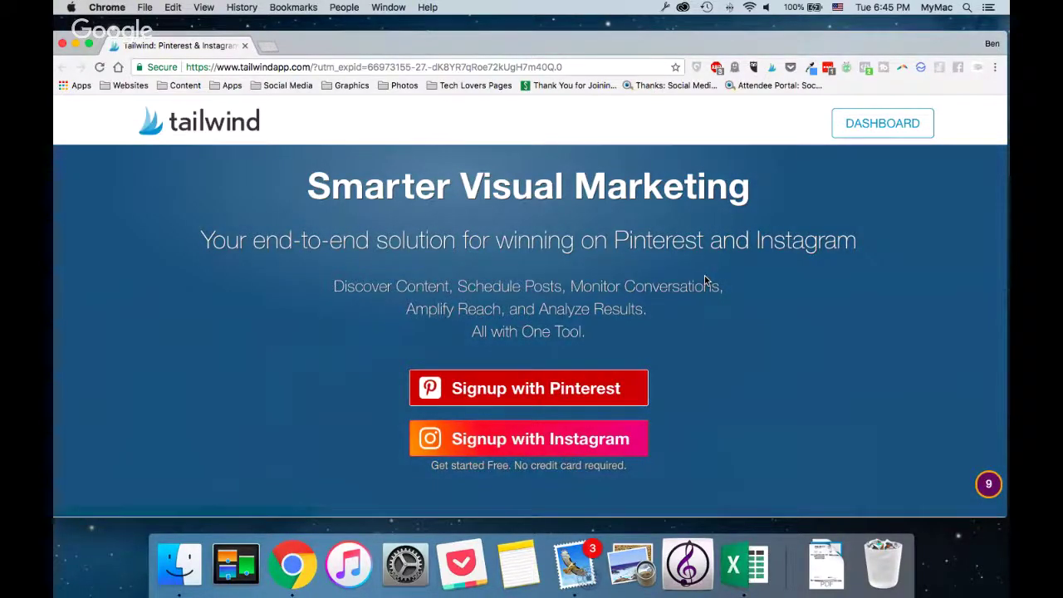
key(super+alt+Escape)
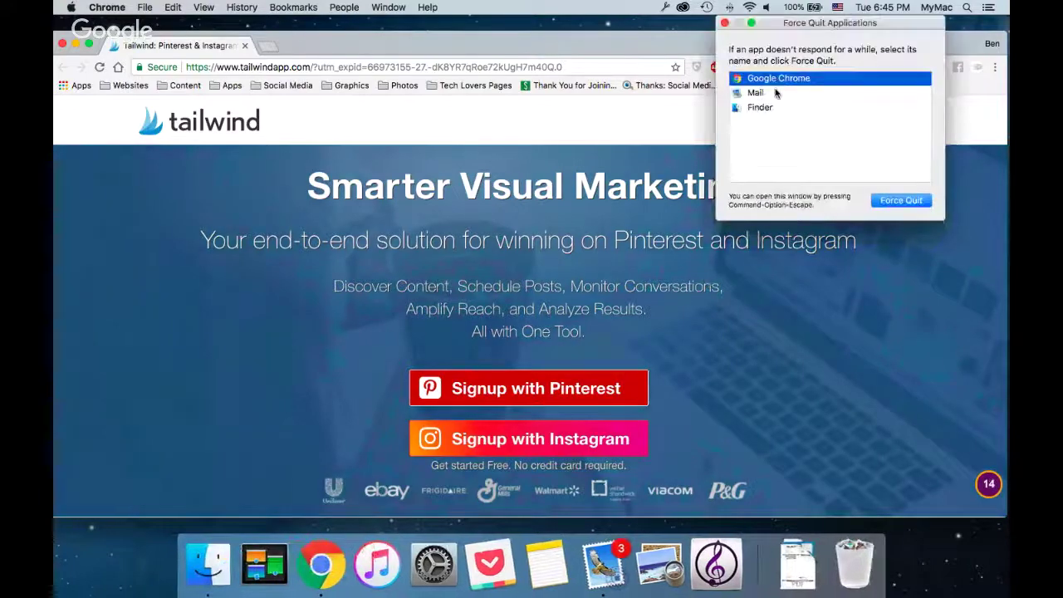
key(Down)
click(917, 201)
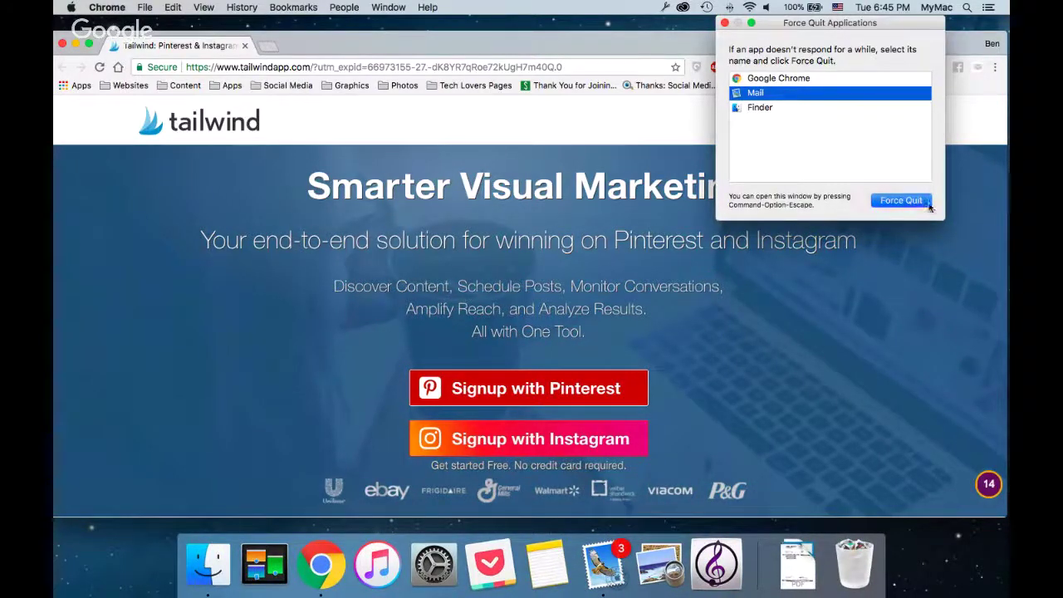
click(927, 88)
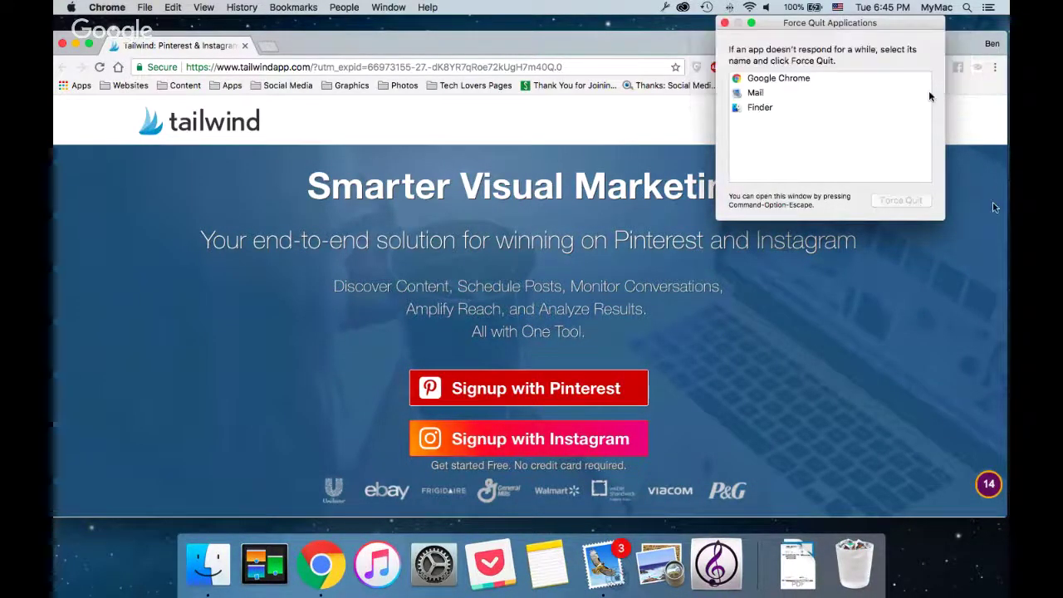
key(Escape)
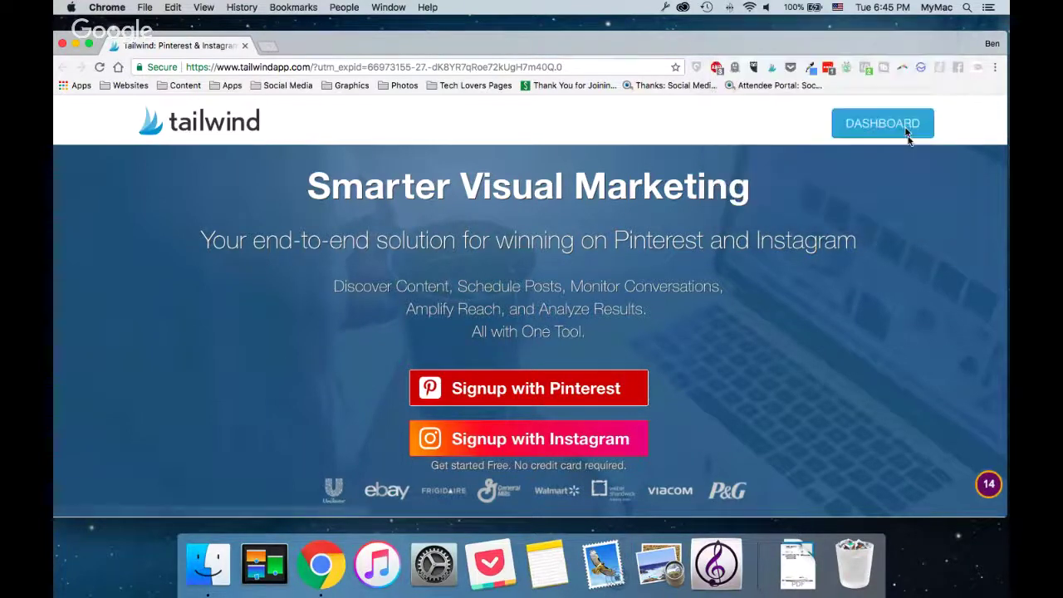
Go to the Tailwind dashboard and open the publisher's Drafts page
click(906, 130)
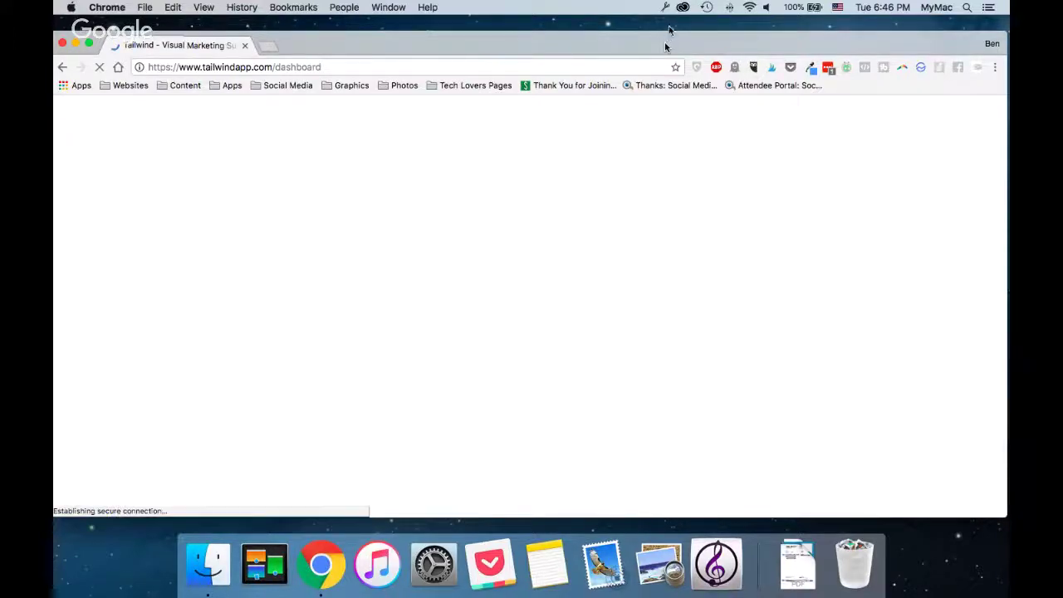
drag(664, 46, 668, 31)
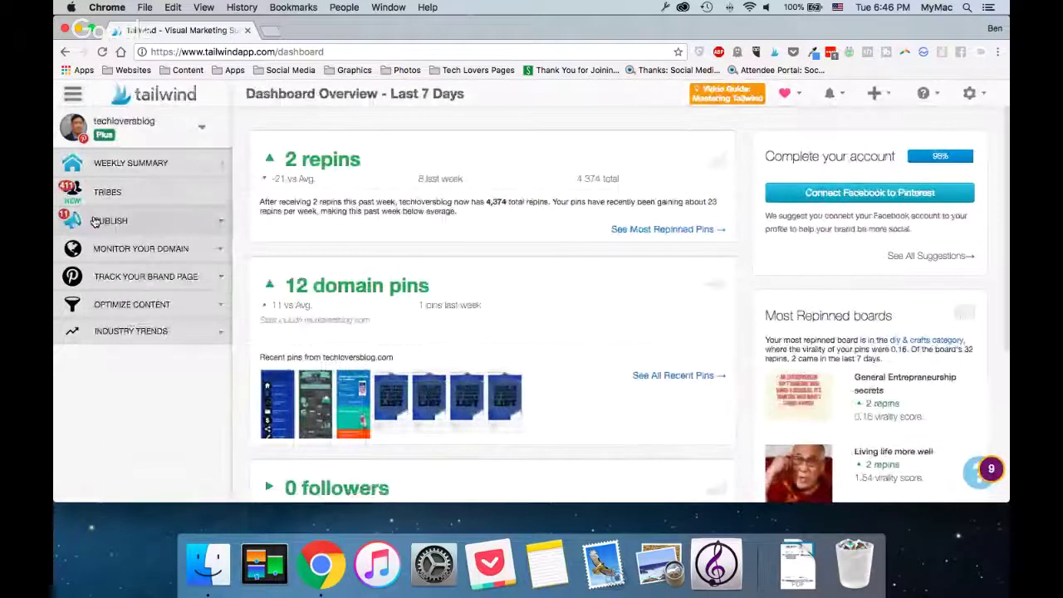
click(95, 221)
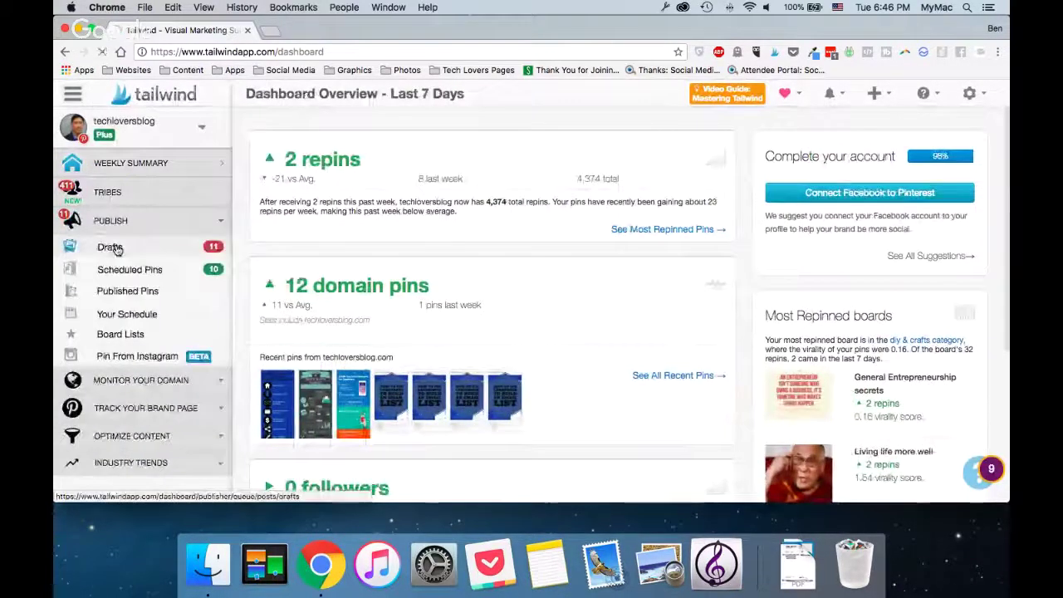
click(115, 249)
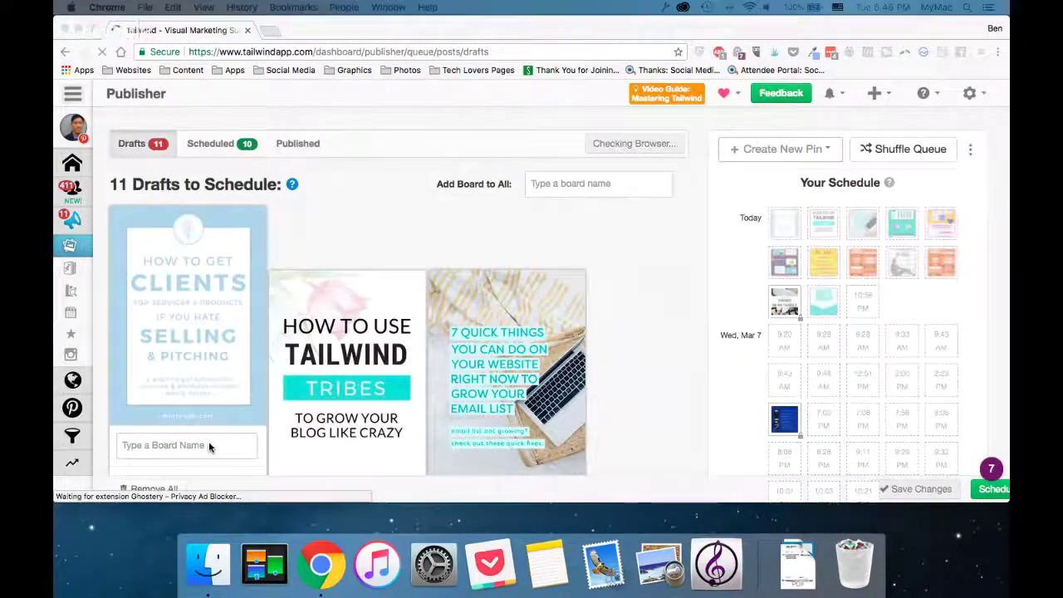
Assign the "How to get clients" draft pin to the board Best tips for bloggers
scroll(208, 441, down, 2)
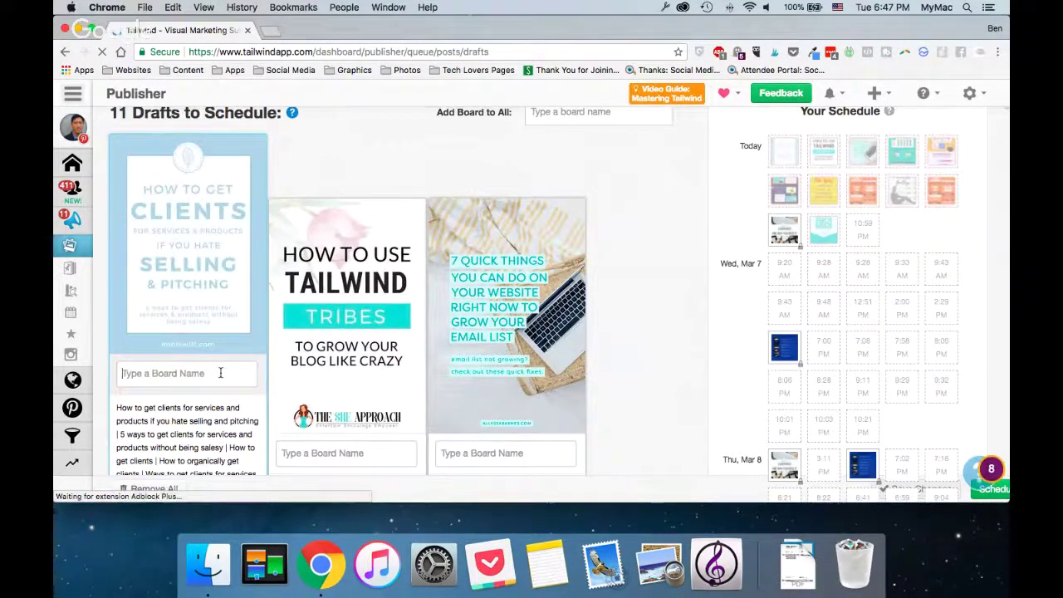
click(220, 372)
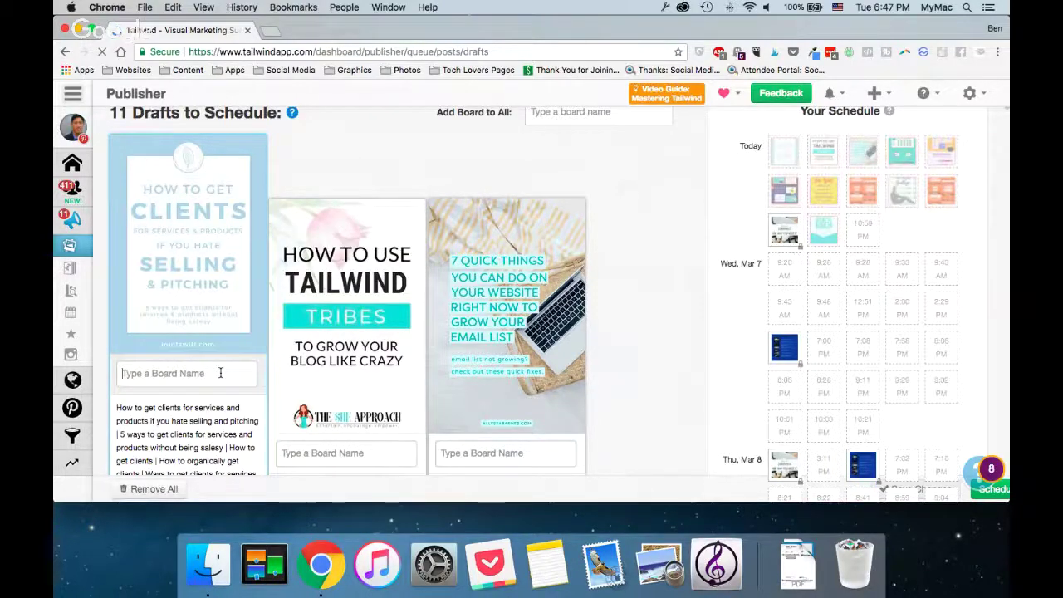
click(222, 378)
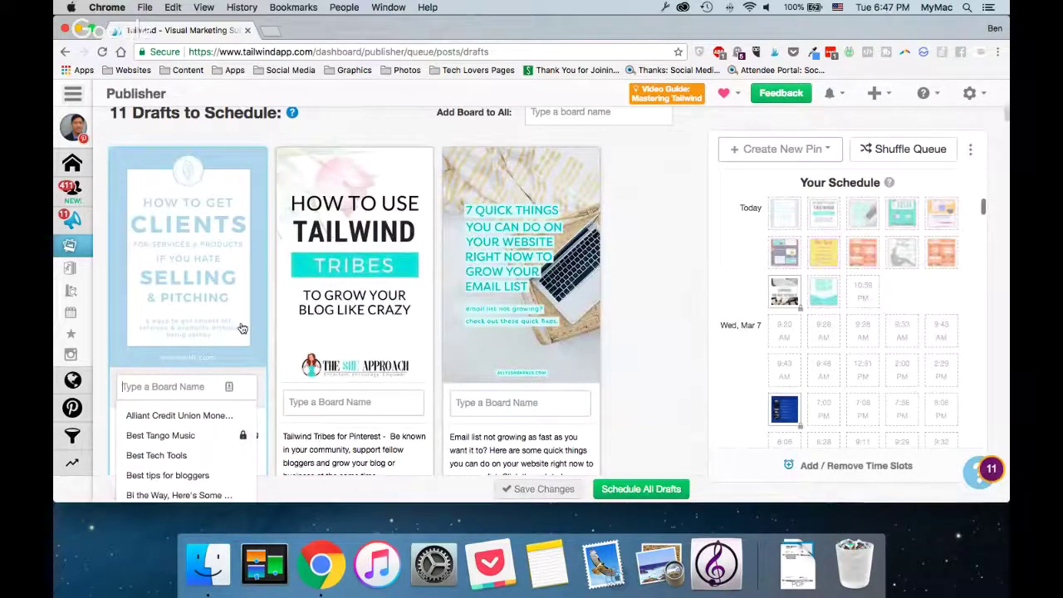
scroll(242, 328, down, 1)
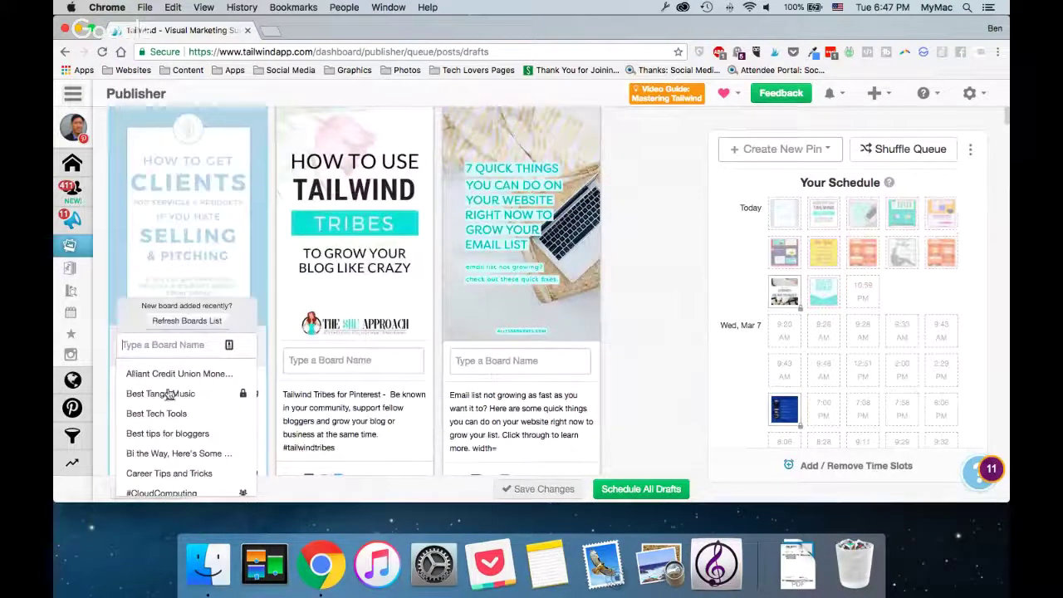
click(163, 434)
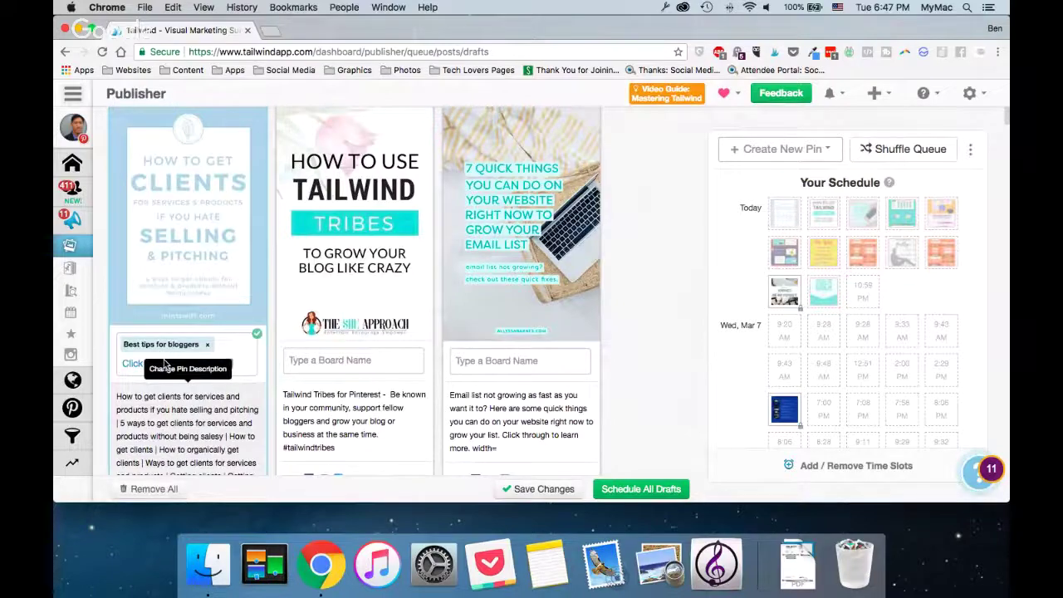
Add Career Tips and Tricks as a second board for the "How to get clients" draft
click(155, 362)
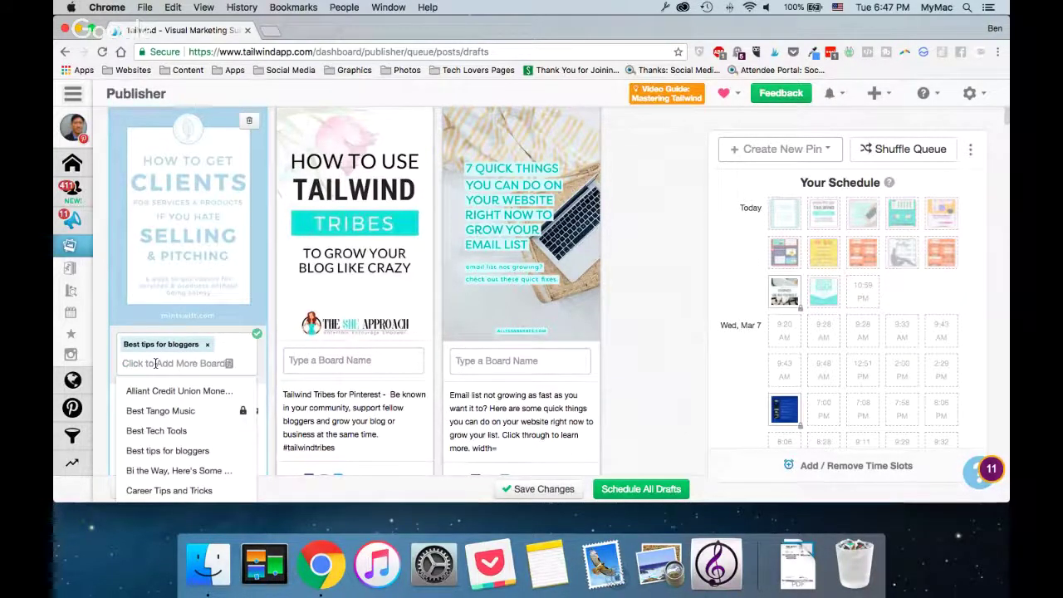
text(C)
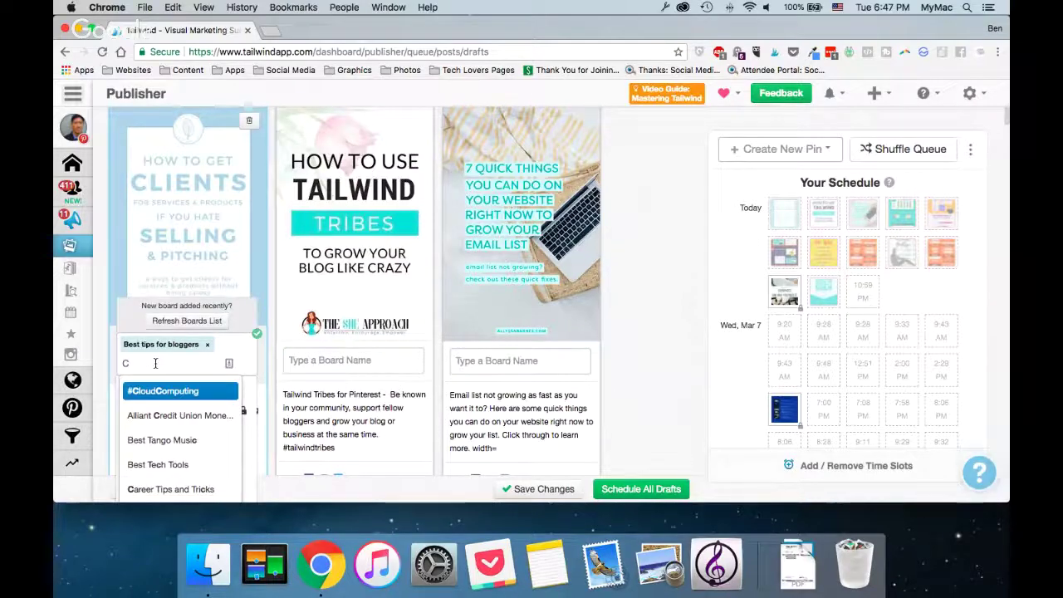
key(Down)
key(Down)
key(Down)
key(Down)
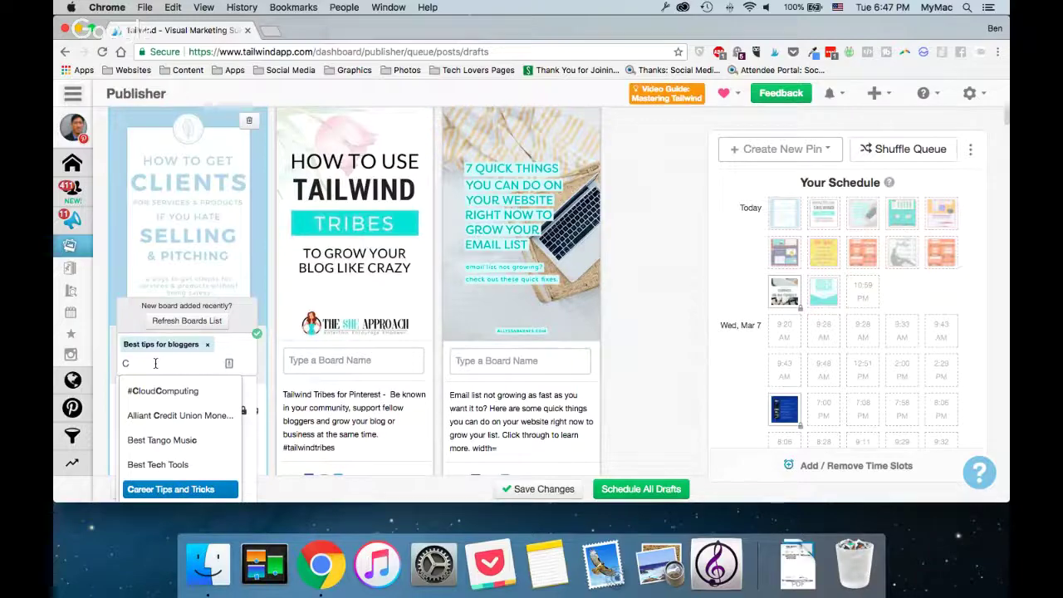
key(Return)
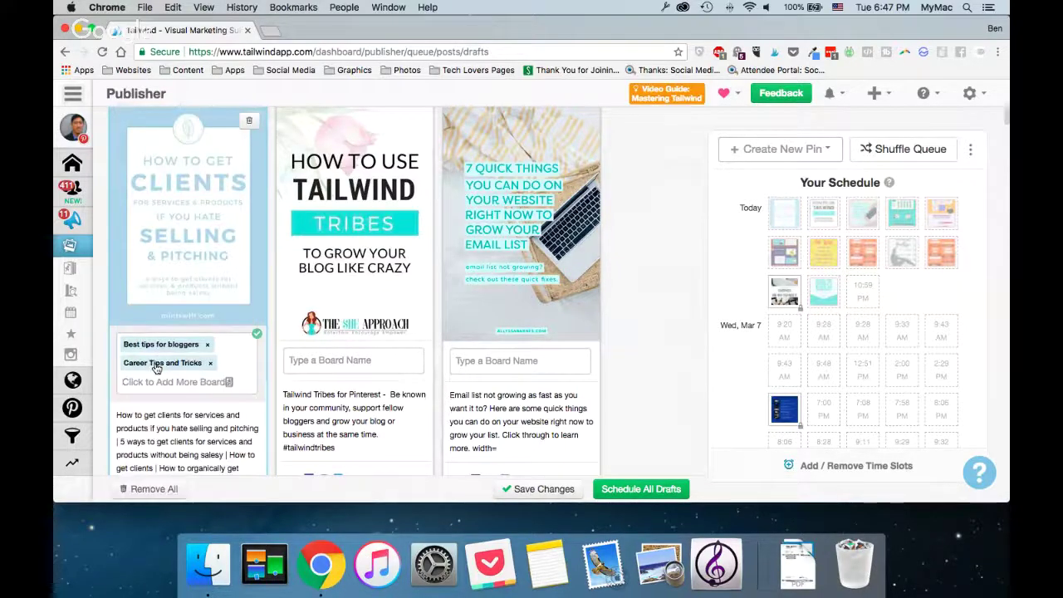
Add the group board Lets Blog About It! to the "How to get clients" draft
text(Let's)
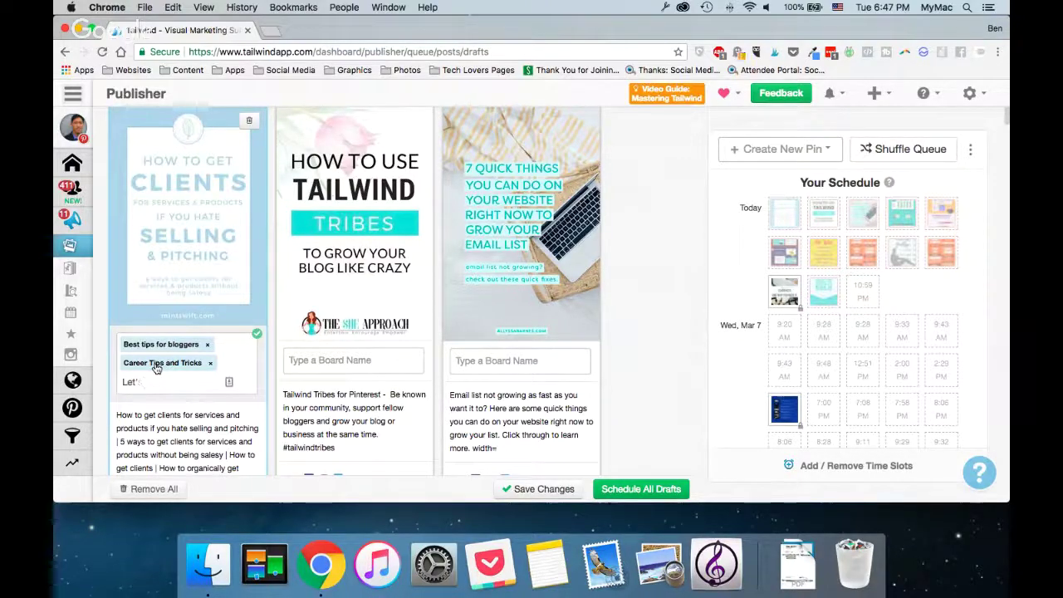
key(BackSpace)
text(s)
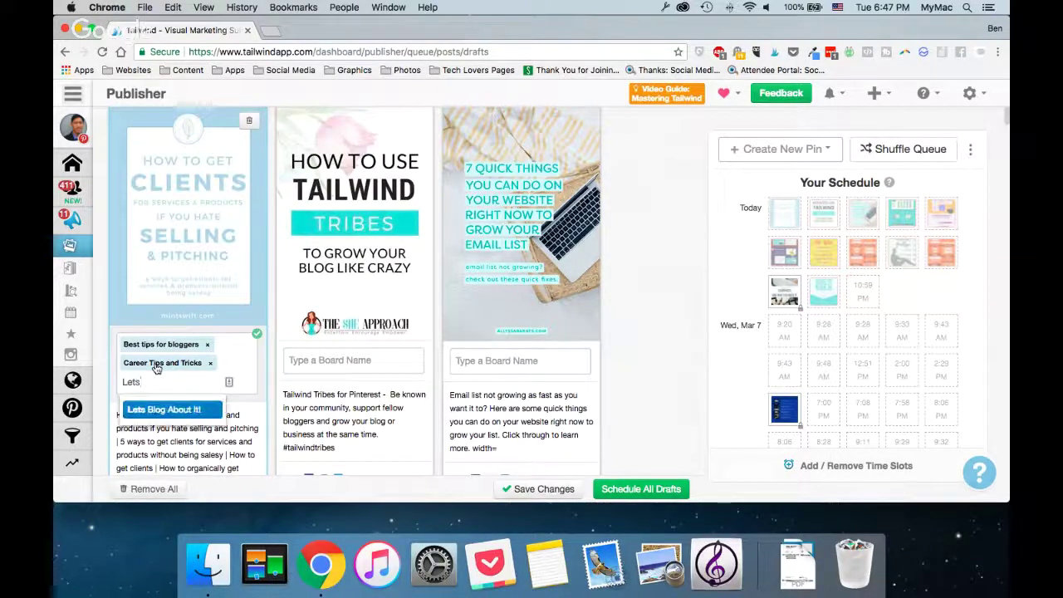
key(Return)
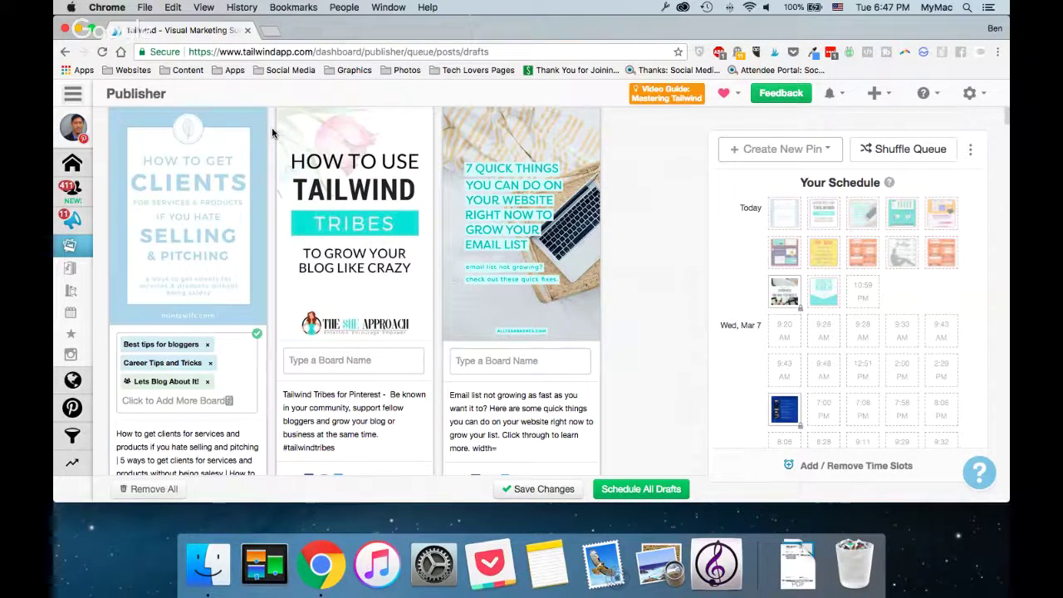
Add the "How to get clients" draft pin to the publishing queue
scroll(272, 127, down, 5)
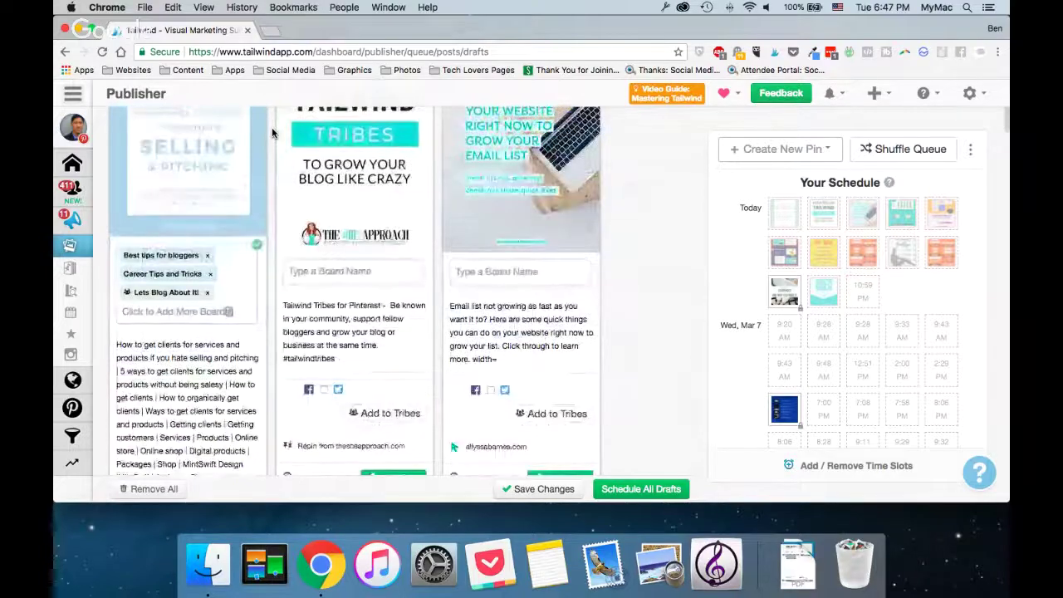
scroll(272, 127, down, 2)
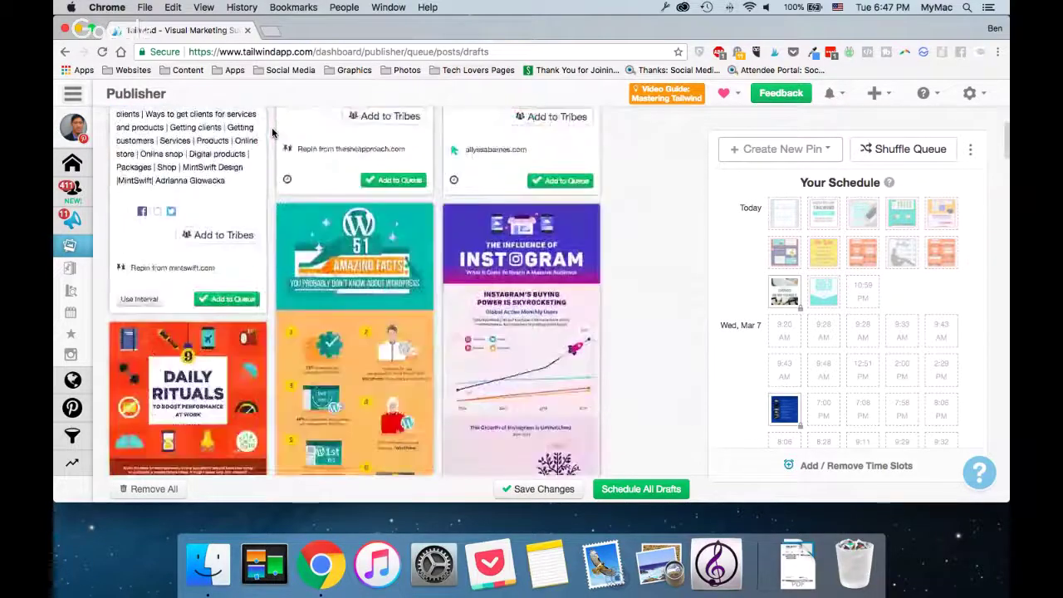
click(231, 300)
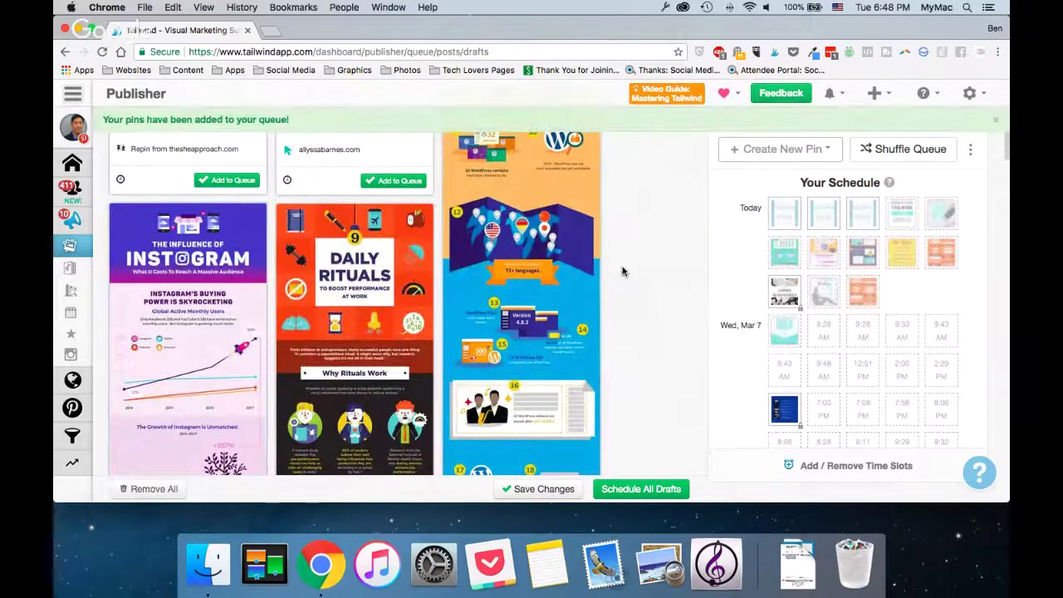
Assign the "How to use Tailwind Tribes" draft pin to the board Best tips for bloggers
scroll(623, 271, up, 10)
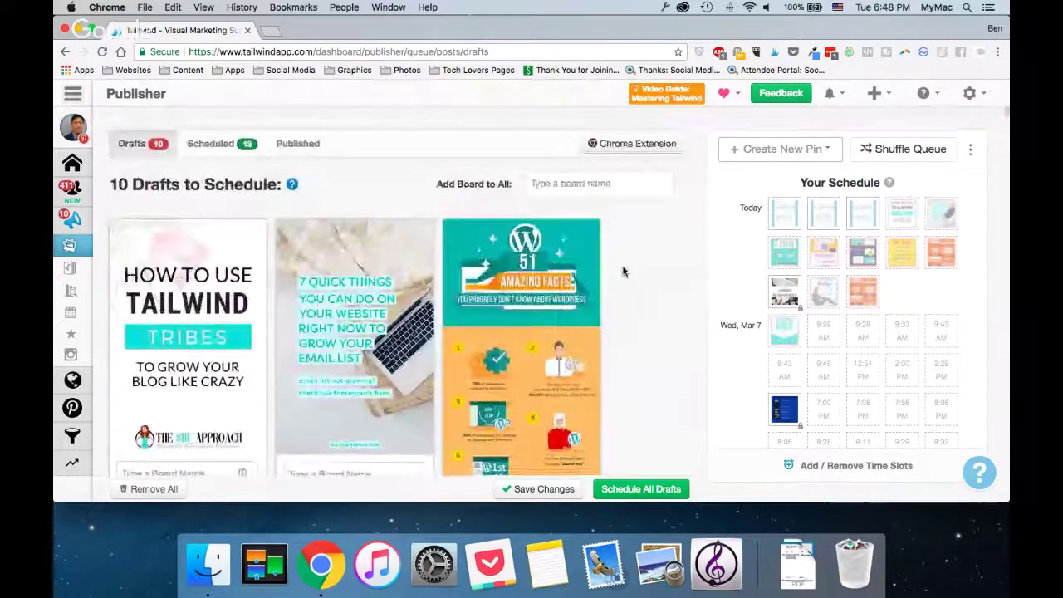
scroll(623, 271, down, 3)
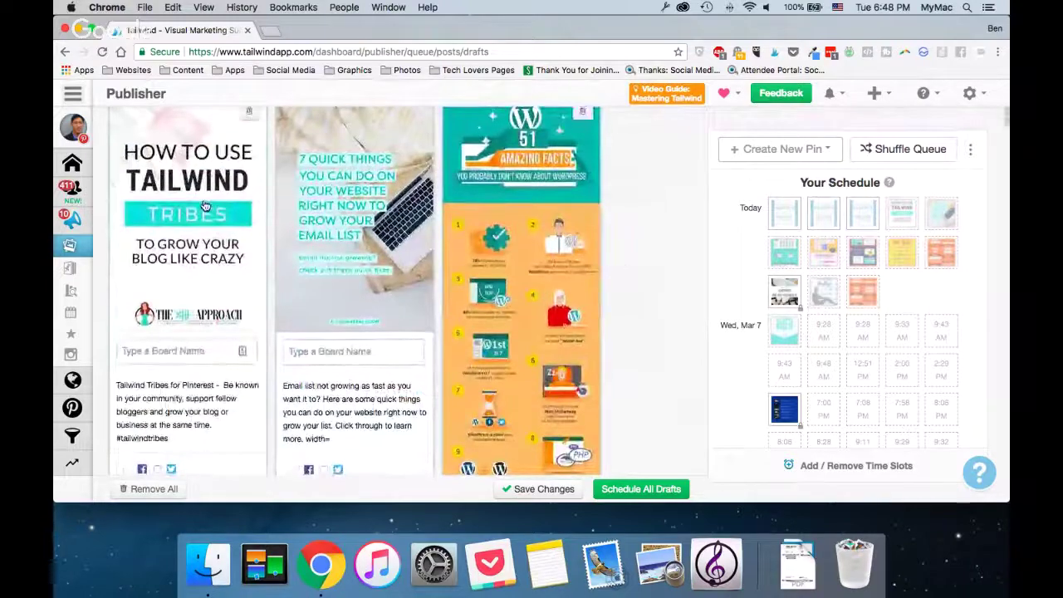
click(196, 352)
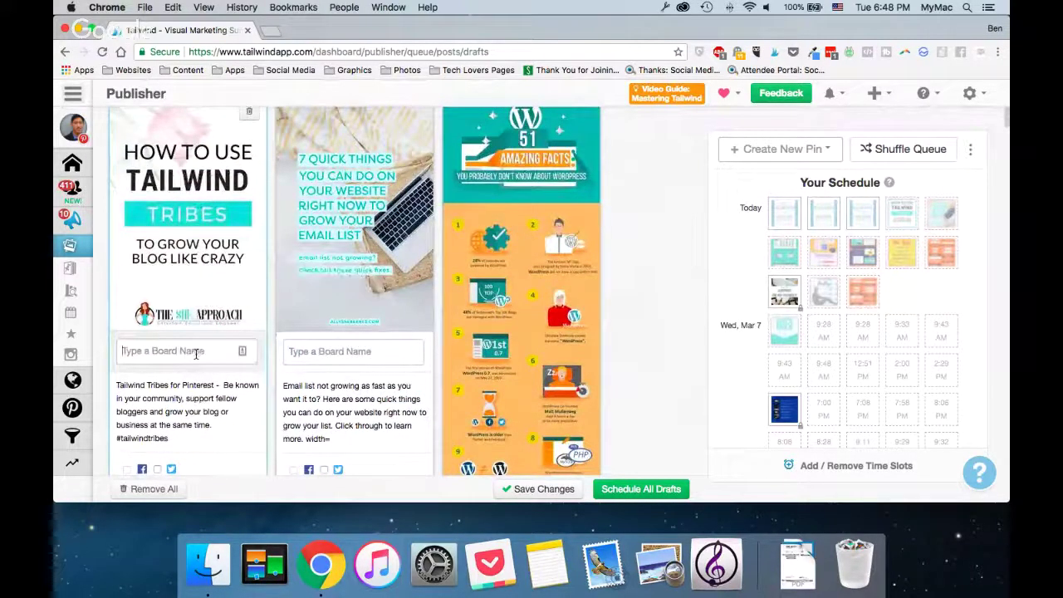
click(198, 351)
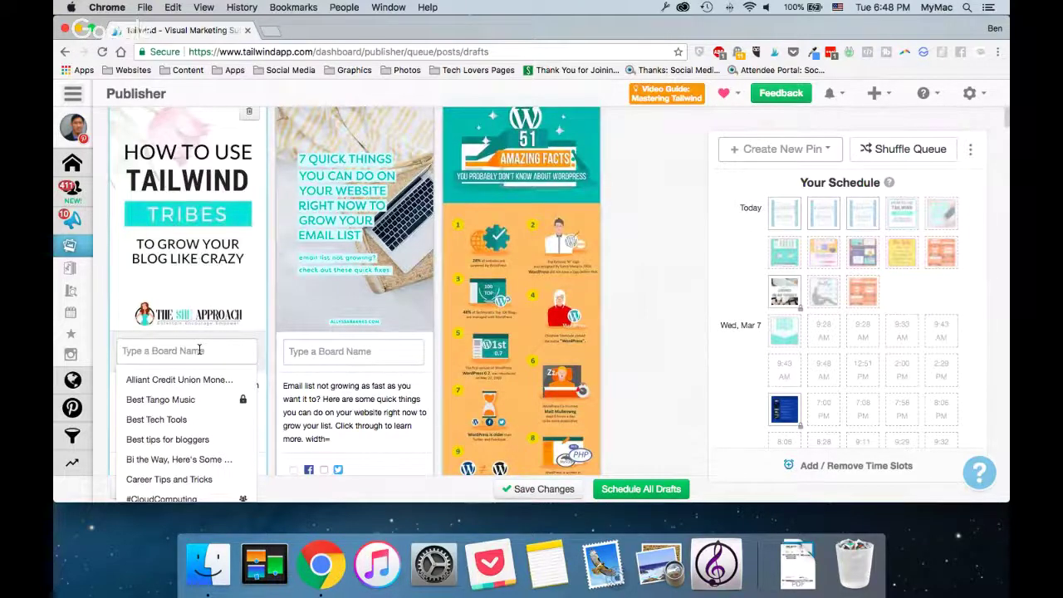
text(best tips for bl)
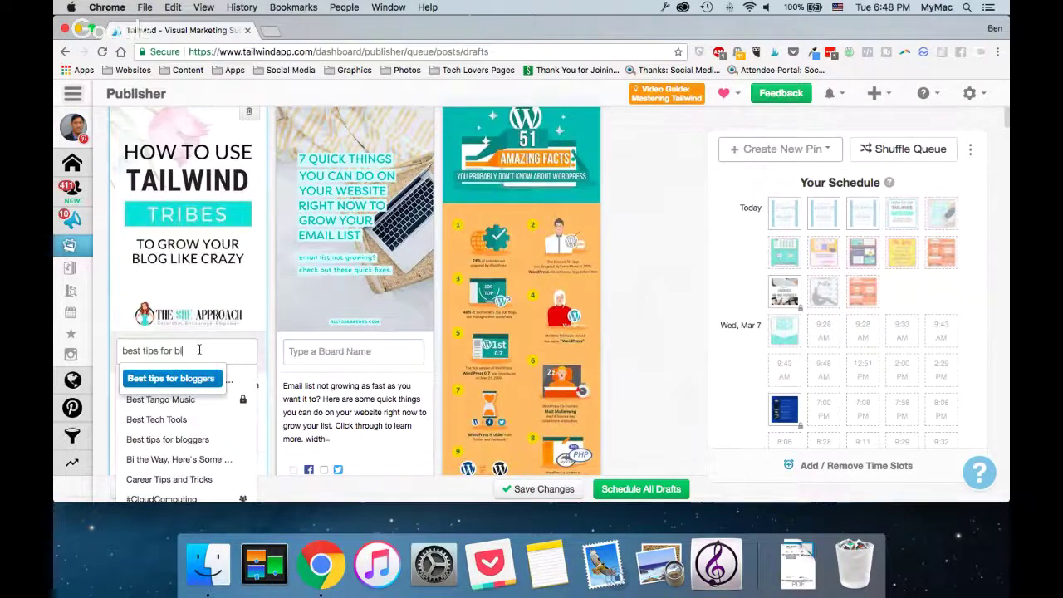
key(Return)
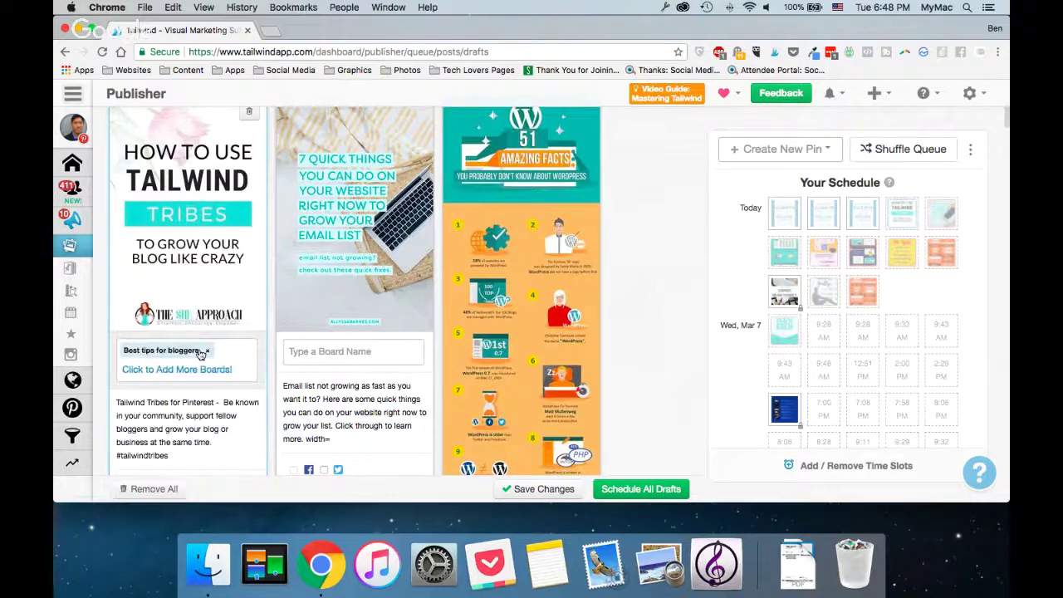
Add the boards How To Monetize Your Blog and Lets Blog About It! to the "How to use Tailwind Tribes" draft
text(how to mone)
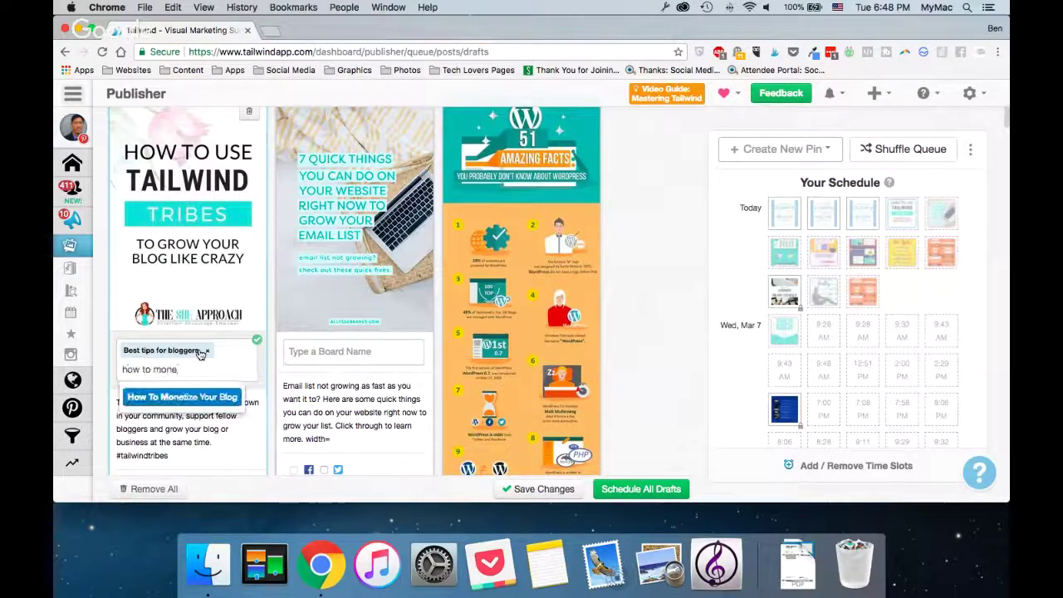
key(Return)
text(let's)
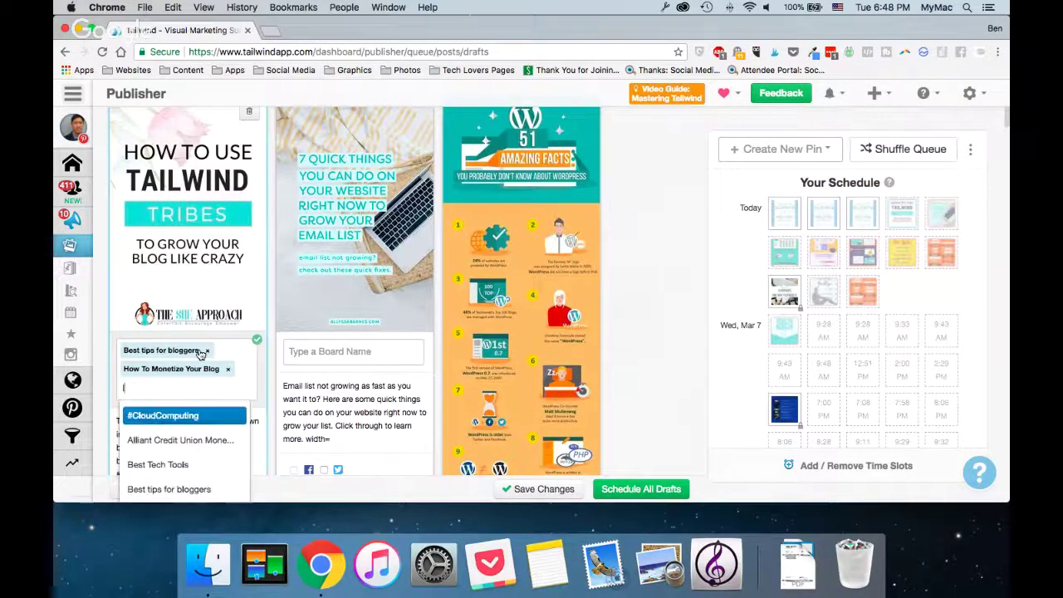
key(BackSpace)
key(BackSpace)
text(s)
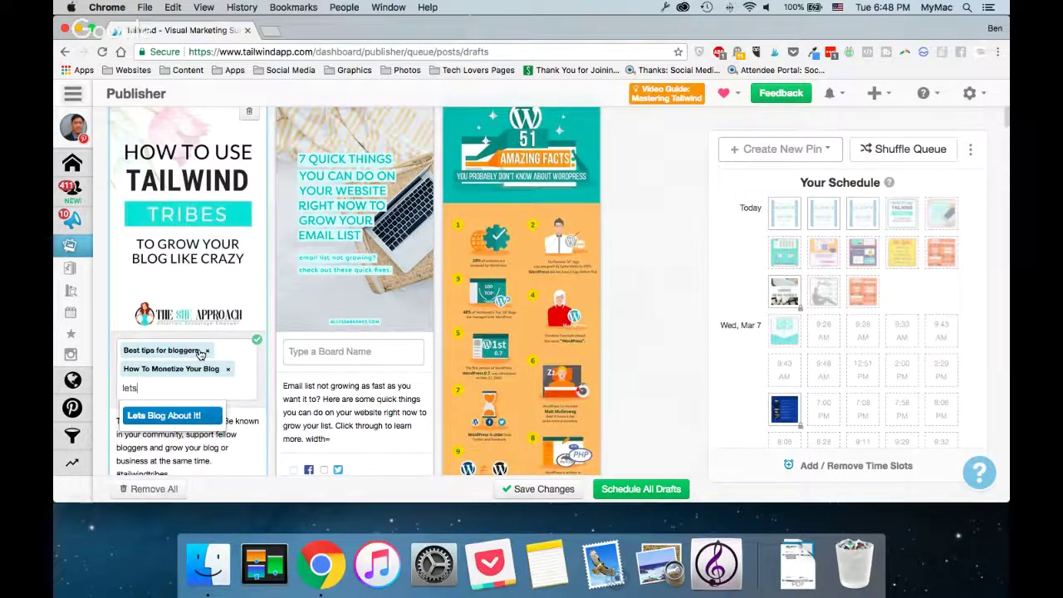
key(Return)
Add the boards online market and Pinterest Tips and Tricks to the "How to use Tailwind Tribes" draft
text(on)
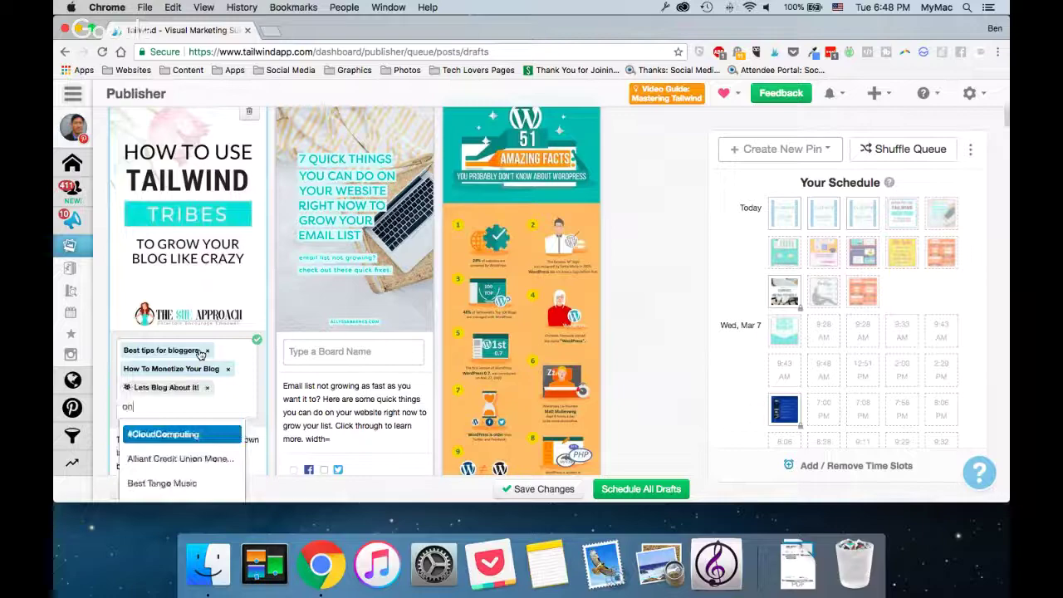
text(line)
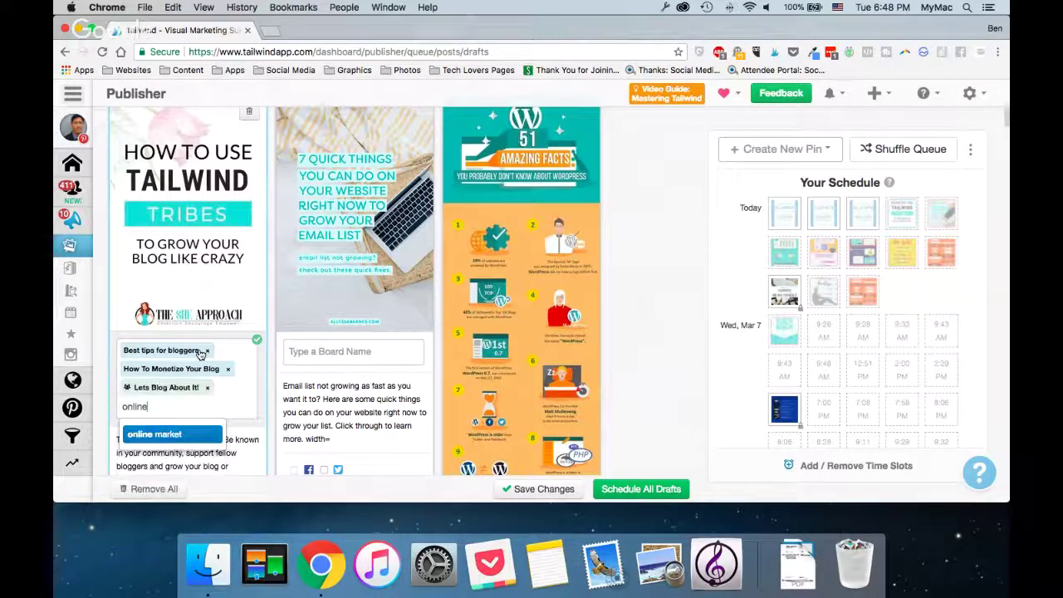
key(Return)
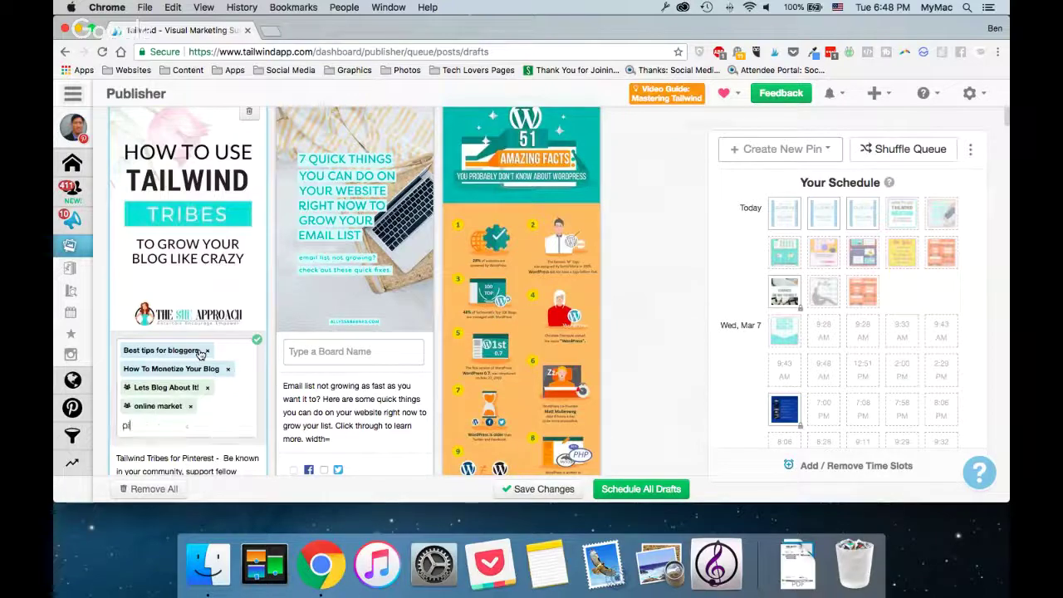
text(pintere)
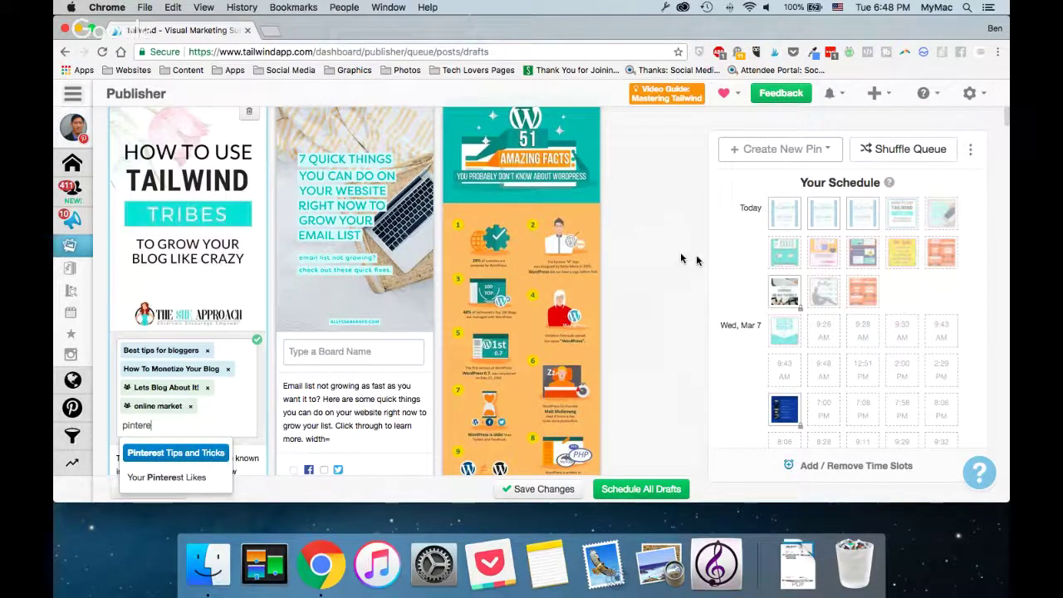
key(Return)
click(659, 240)
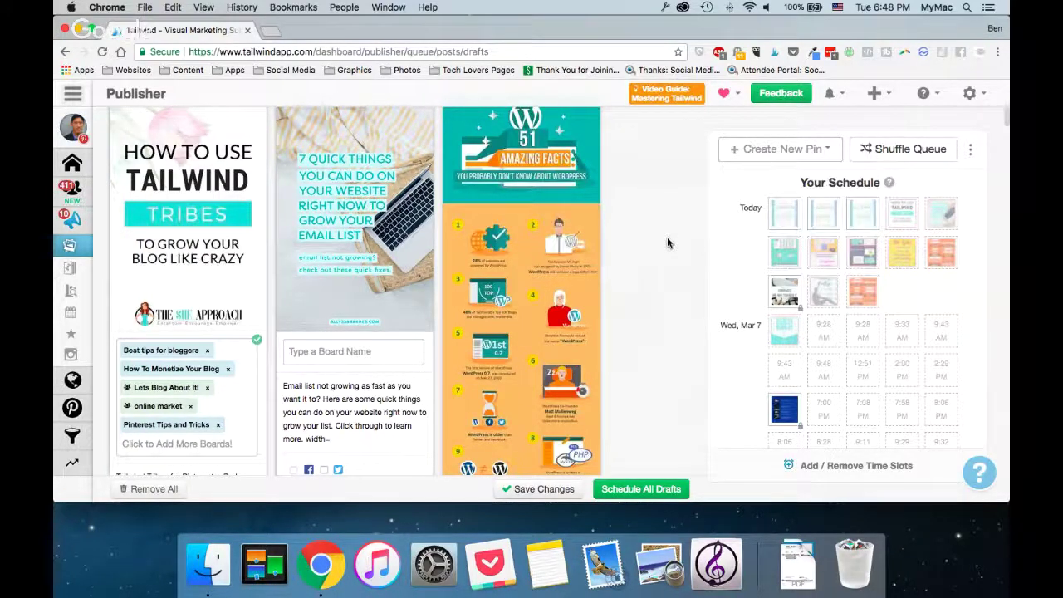
Schedule the "How to use Tailwind Tribes" draft with a 1-day minimum interval between pins, starting Mar 6, 2018 at 7:46 PM
scroll(668, 242, down, 1)
scroll(666, 243, down, 4)
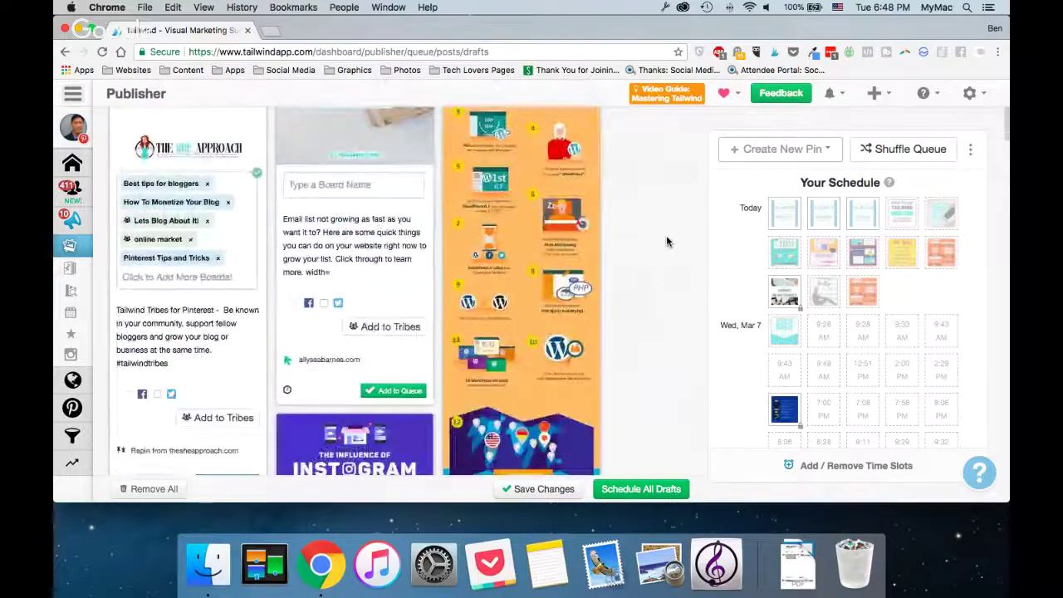
scroll(666, 240, down, 3)
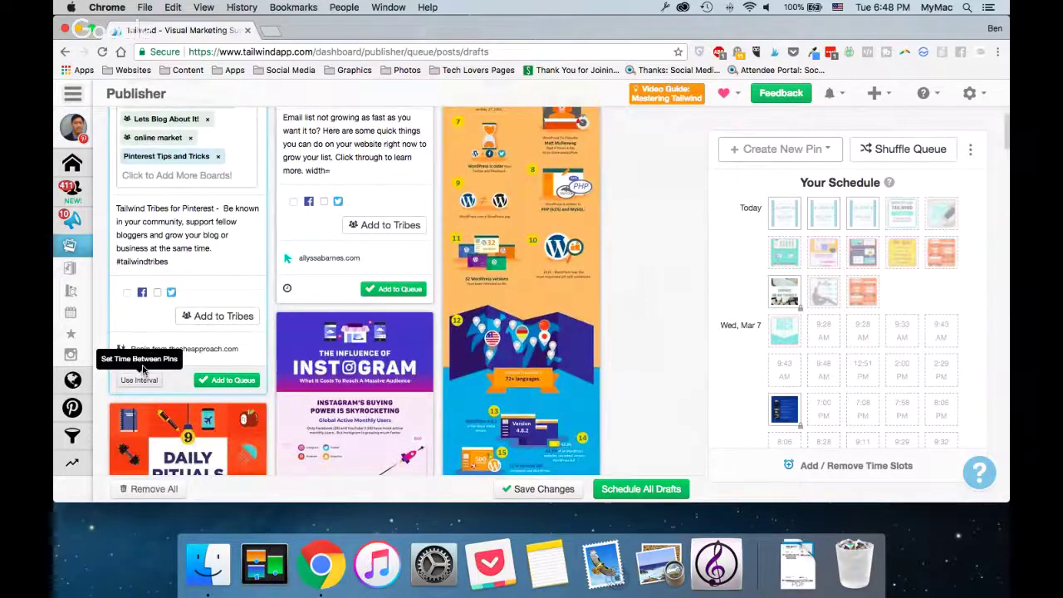
click(139, 380)
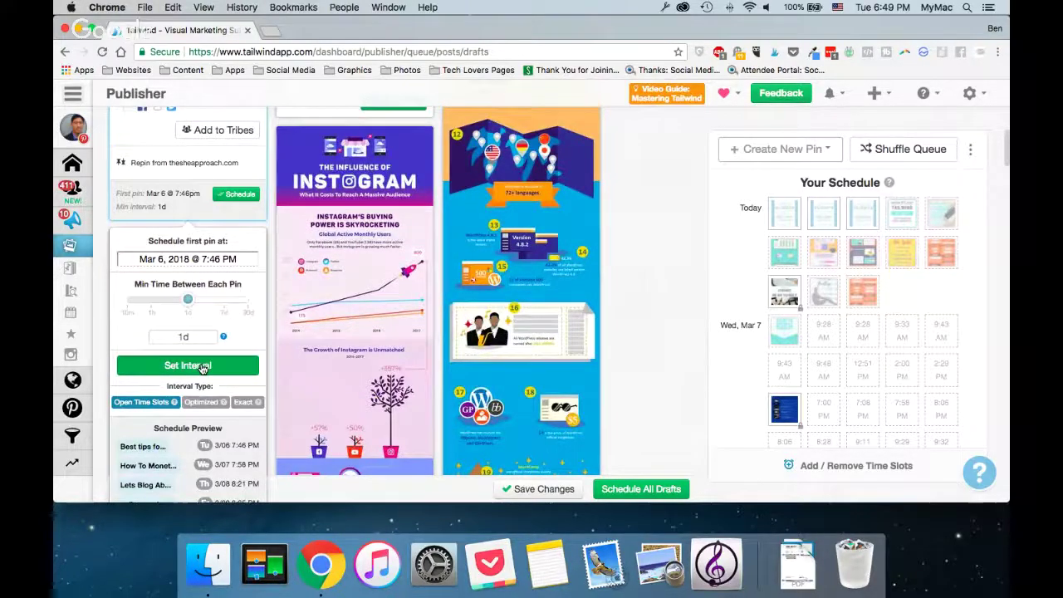
click(202, 367)
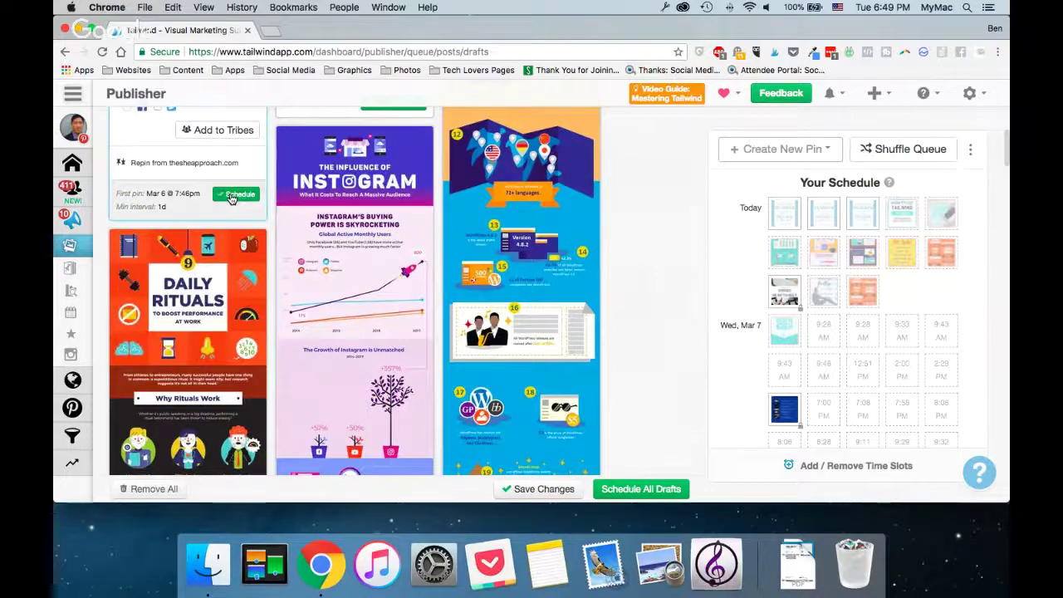
click(234, 194)
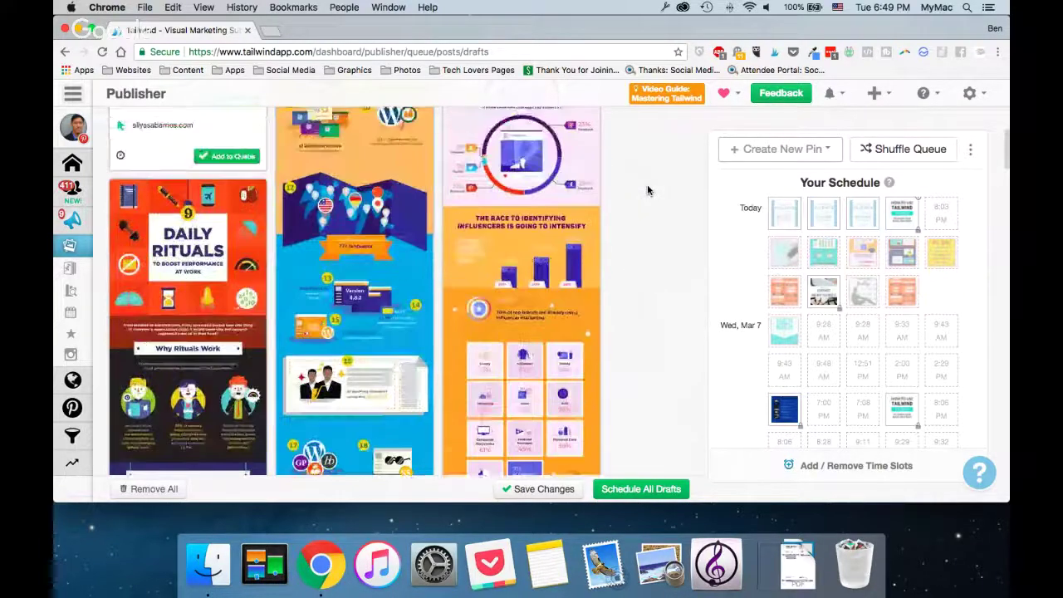
Try to save the changes to the remaining drafts
scroll(648, 191, up, 3)
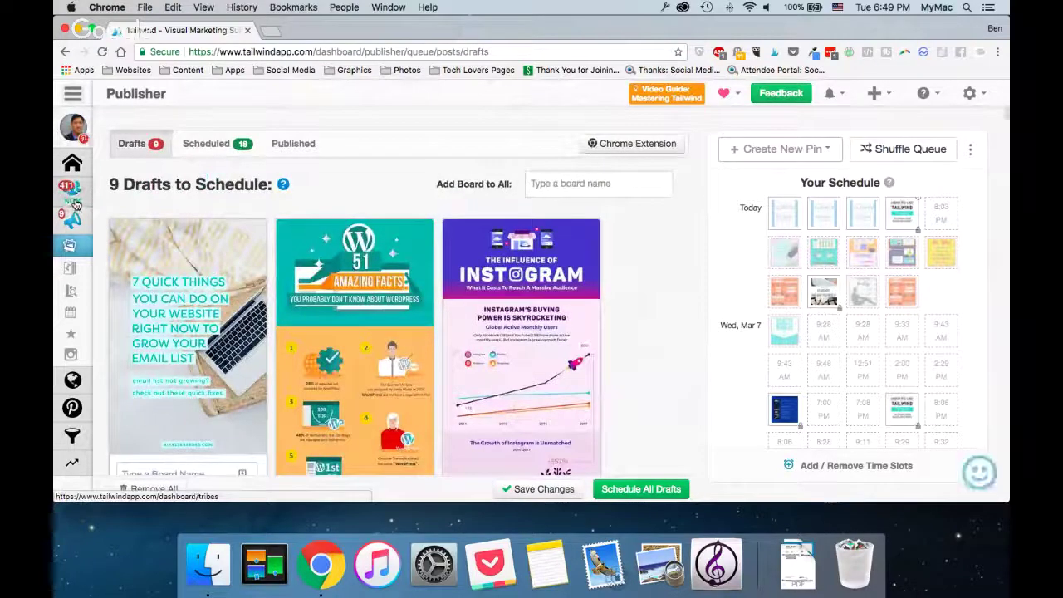
mouse_move(77, 205)
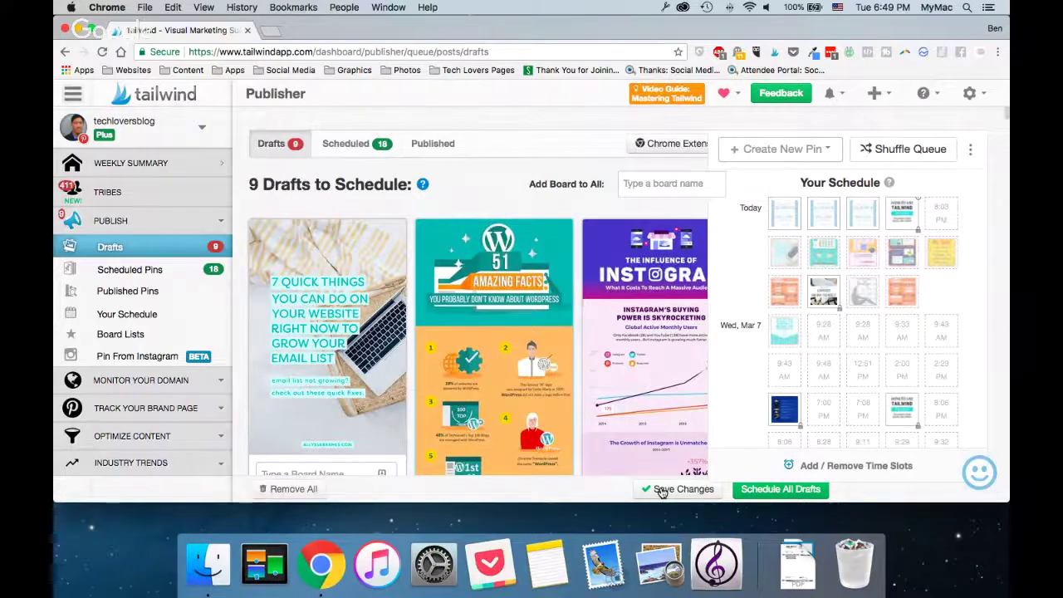
click(544, 487)
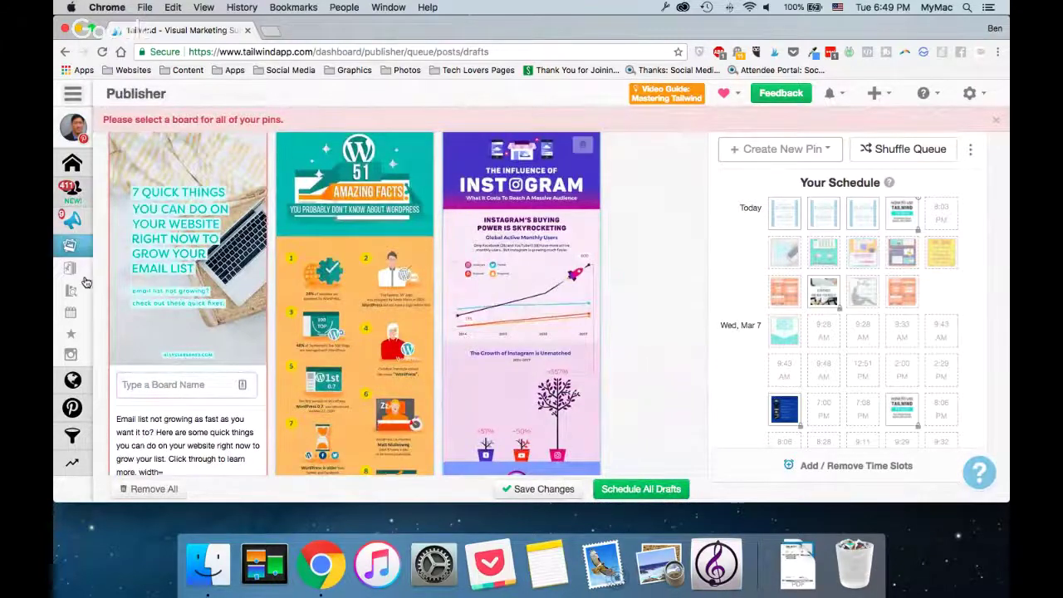
Open the weekly pinning schedule and add the suggested 10:29 AM time slot to Monday
mouse_move(85, 282)
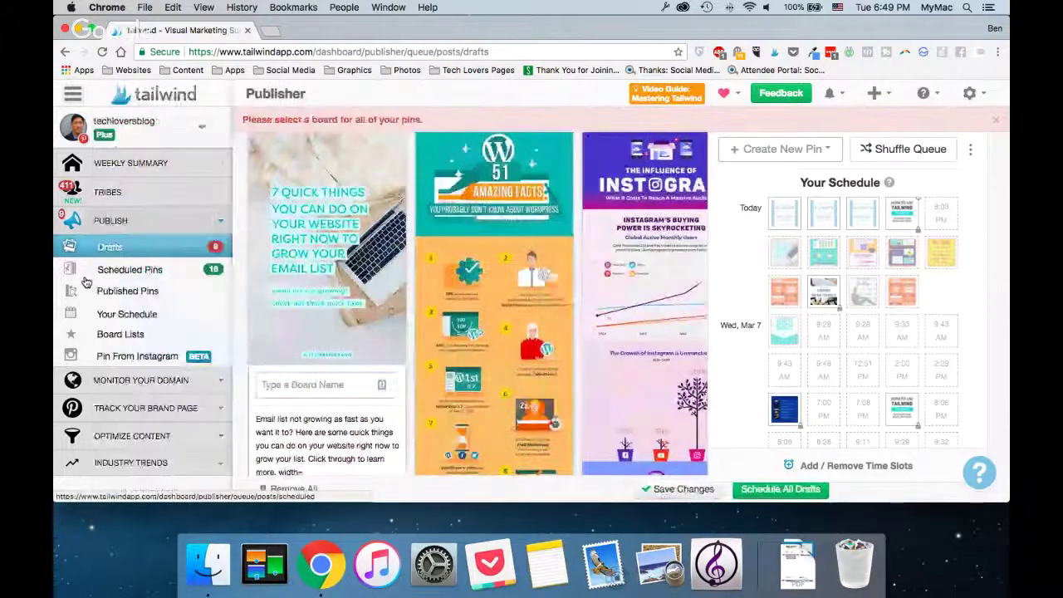
click(94, 319)
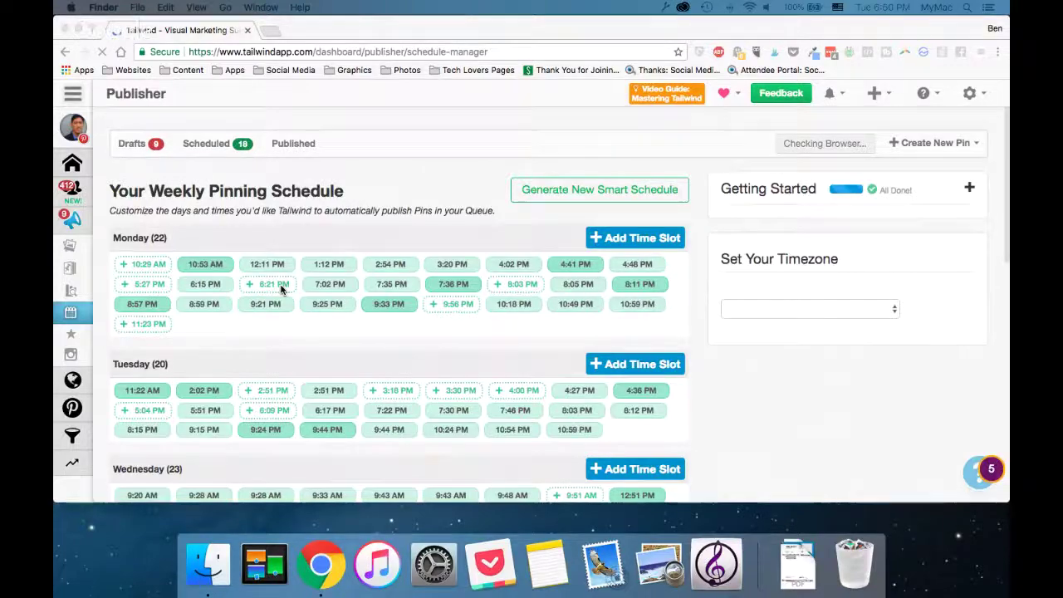
scroll(279, 277, down, 1)
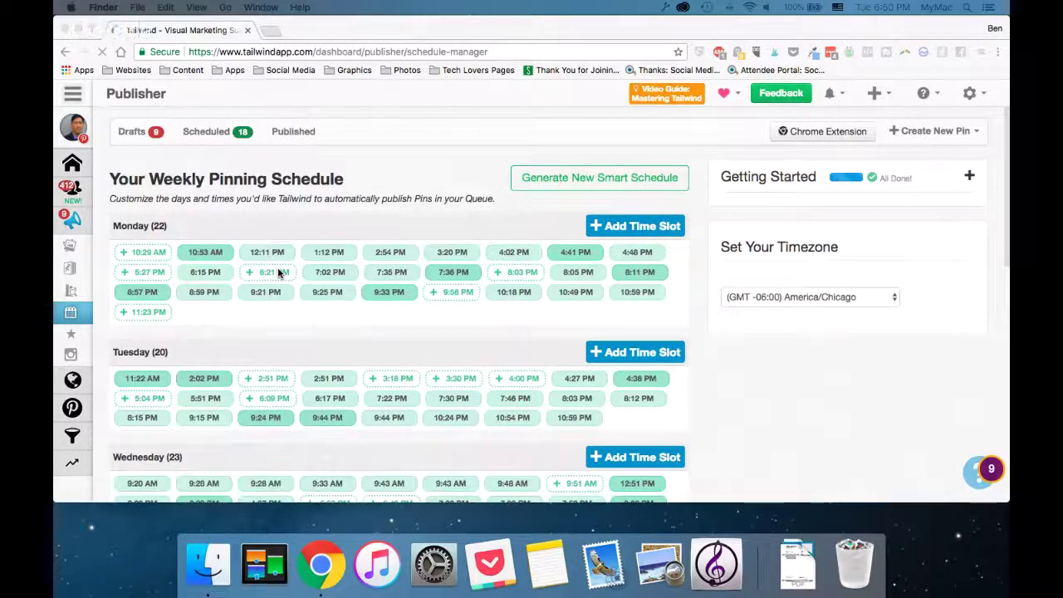
click(128, 253)
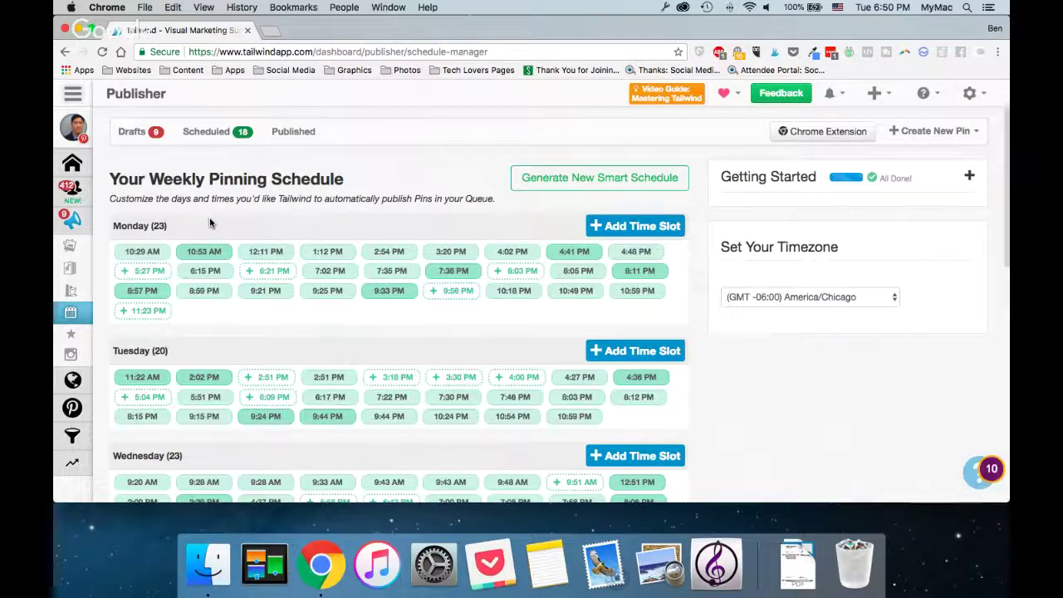
Review the existing and suggested time slots for the other weekdays in the weekly pinning schedule
scroll(209, 216, down, 3)
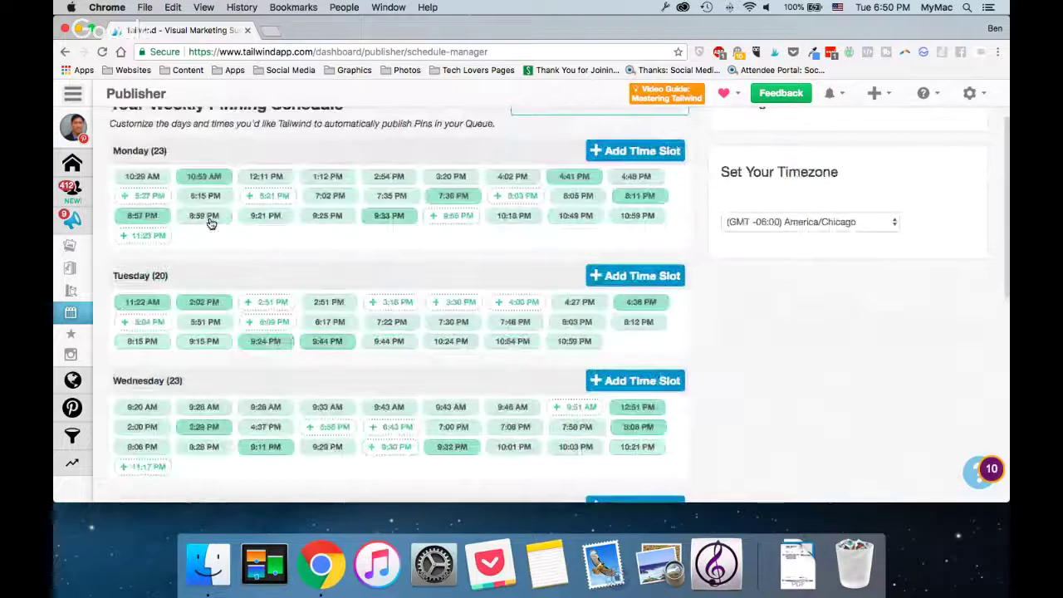
scroll(210, 223, down, 3)
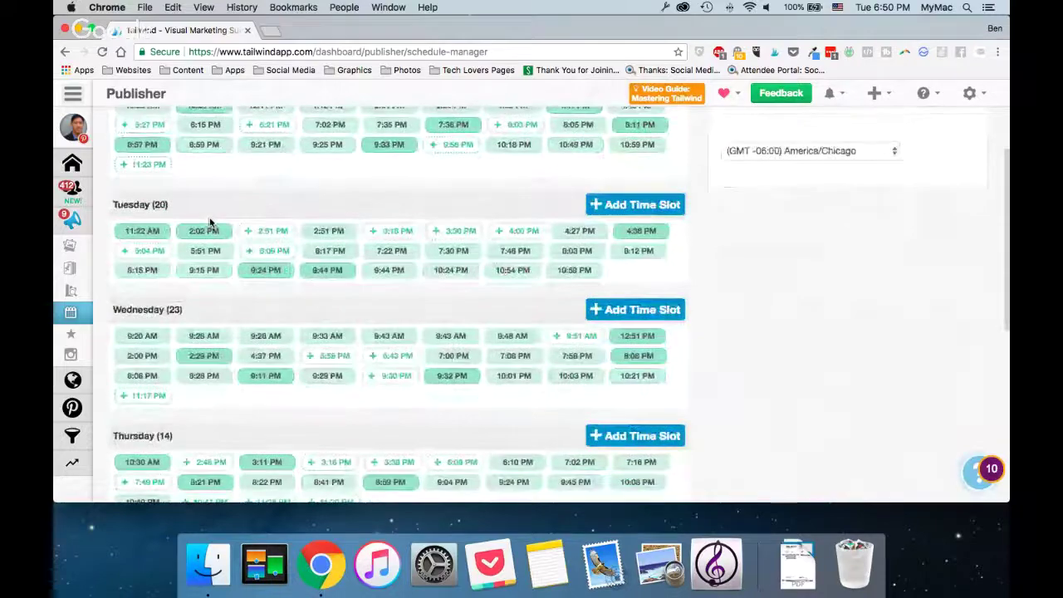
scroll(209, 224, down, 5)
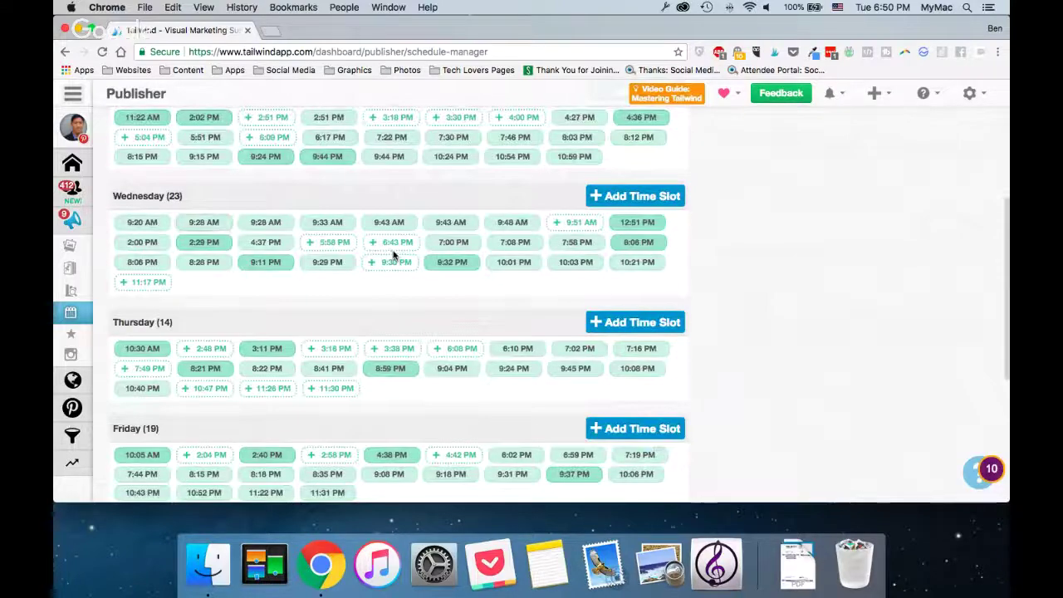
scroll(394, 254, up, 1)
scroll(368, 16, up, 5)
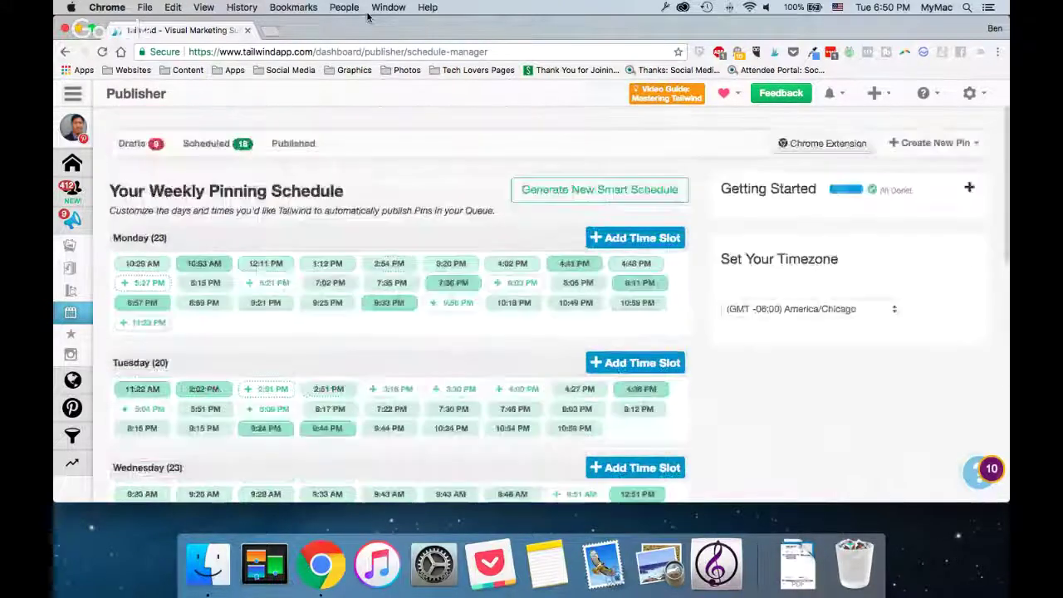